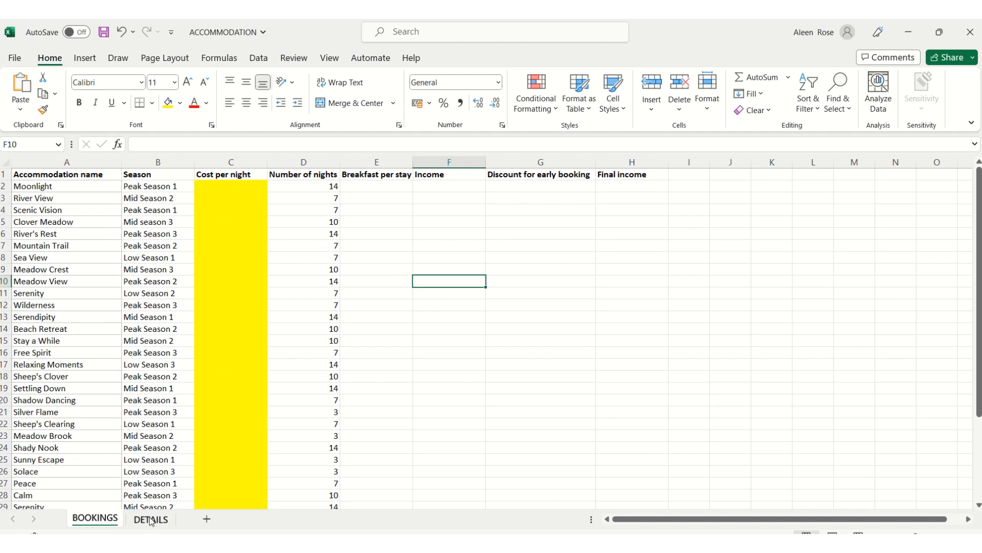
# - Examine the seasonal per-night prices on the DETAILS sheet and the season entries on the BOOKINGS sheet
pyautogui.click(167, 518)
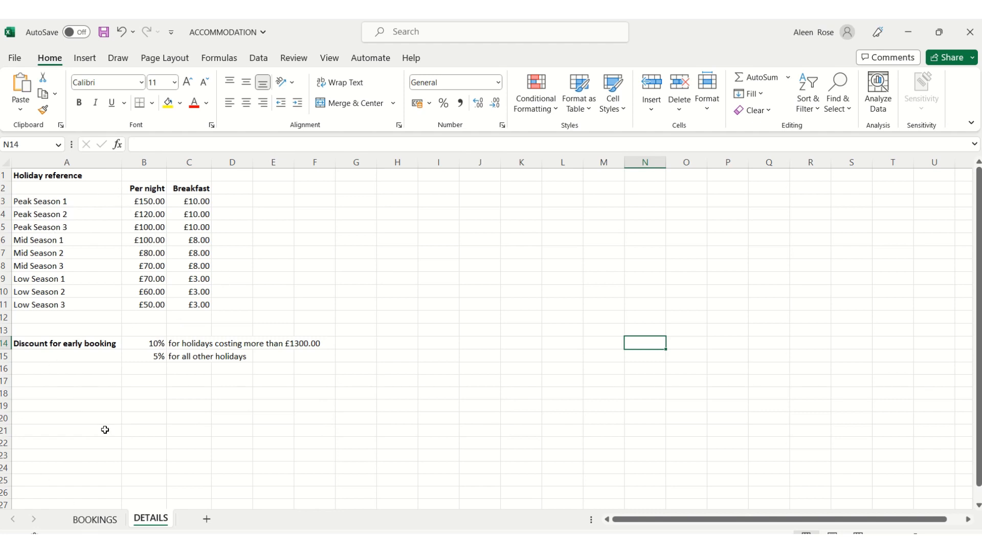
pyautogui.click(98, 520)
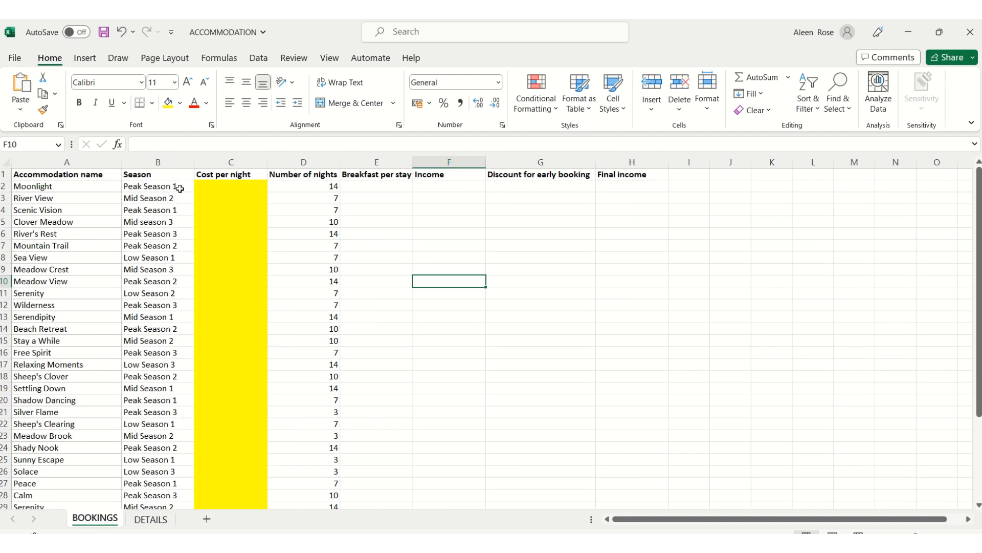
pyautogui.click(179, 188)
pyautogui.click(171, 221)
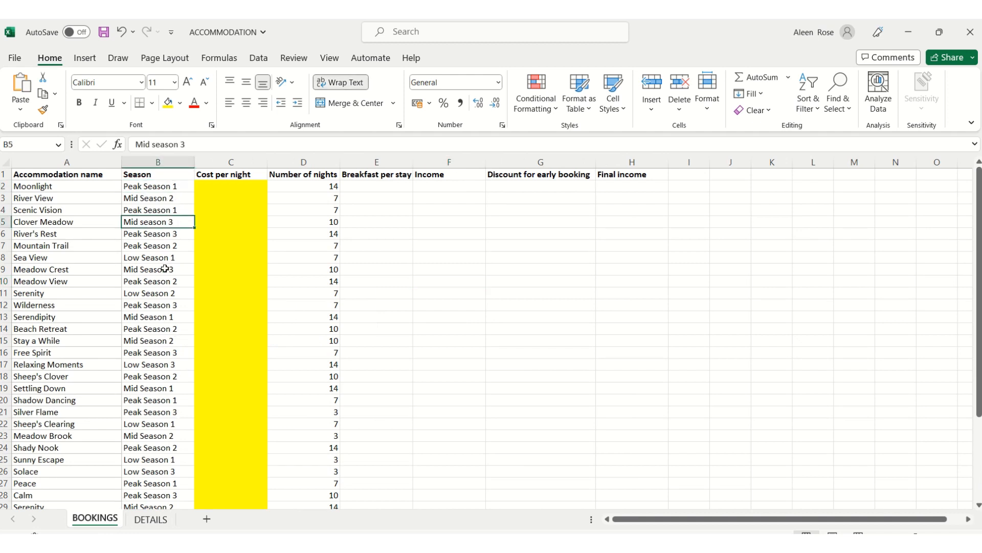
pyautogui.click(164, 281)
pyautogui.click(169, 376)
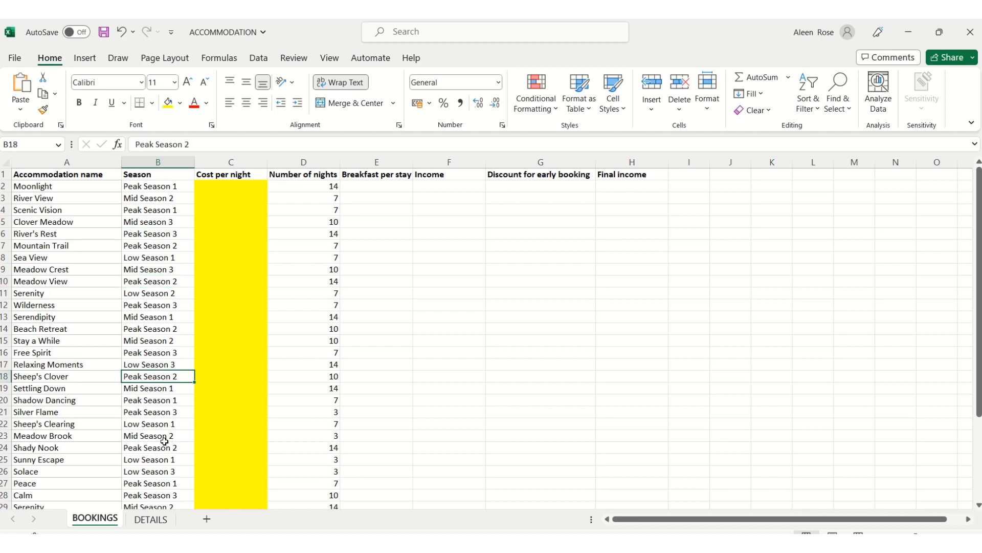
pyautogui.click(165, 423)
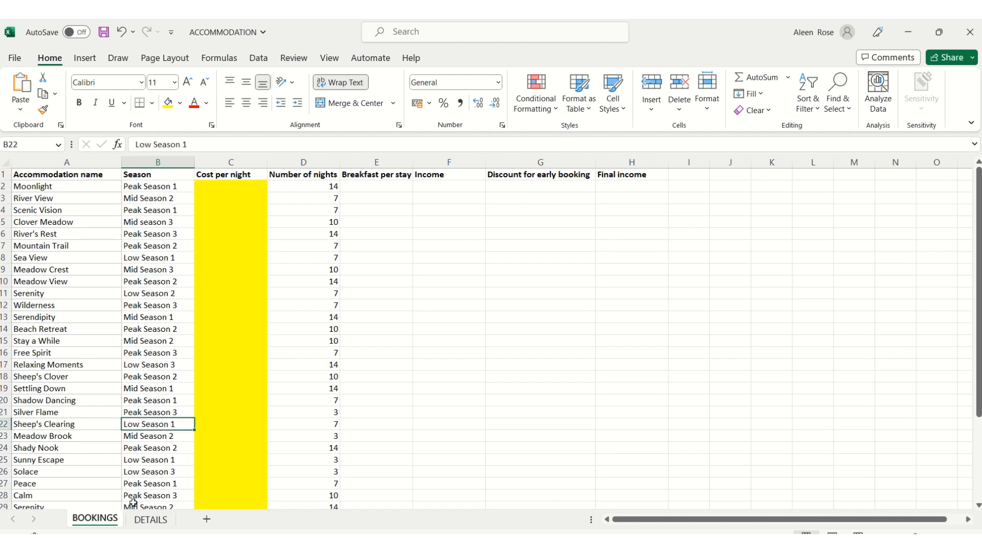
pyautogui.click(241, 427)
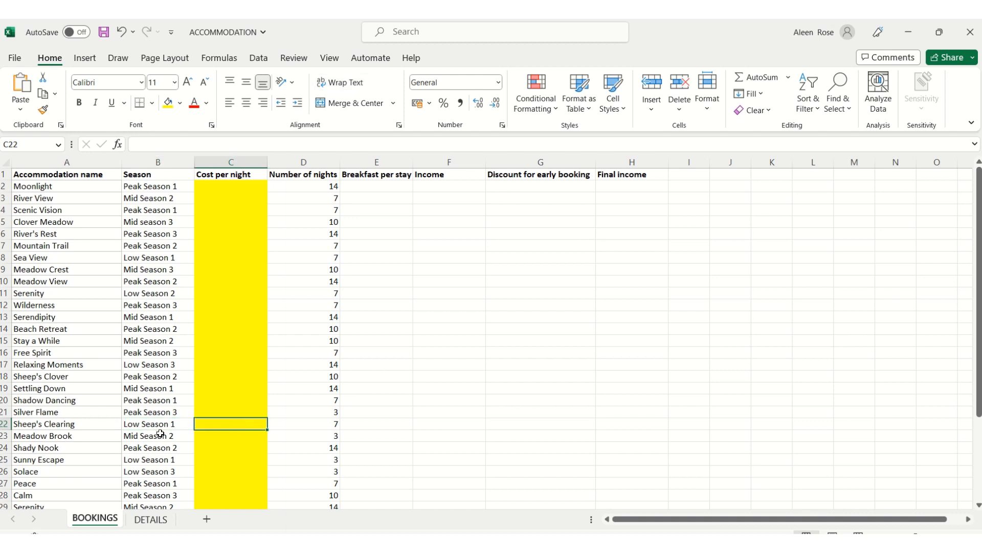
pyautogui.click(165, 425)
pyautogui.click(156, 520)
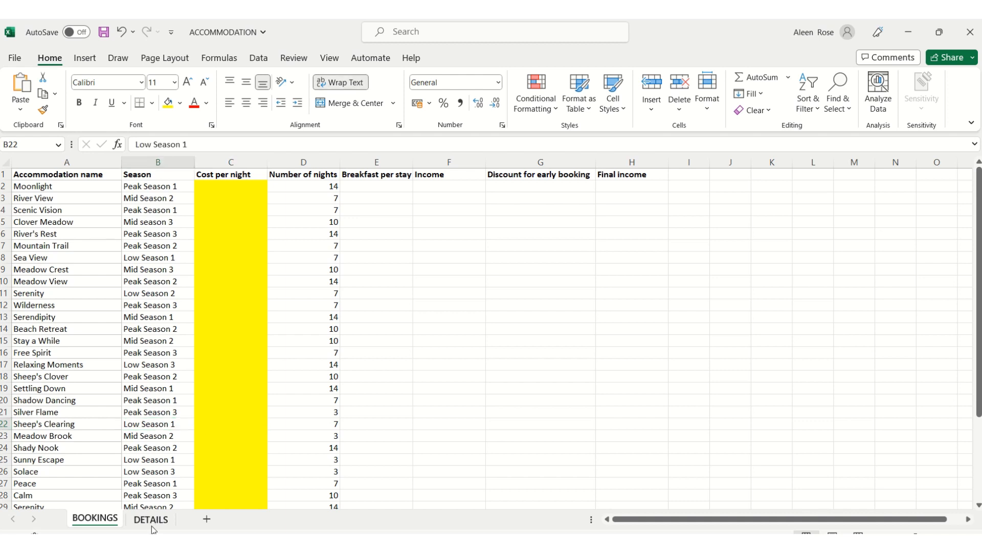
pyautogui.click(97, 520)
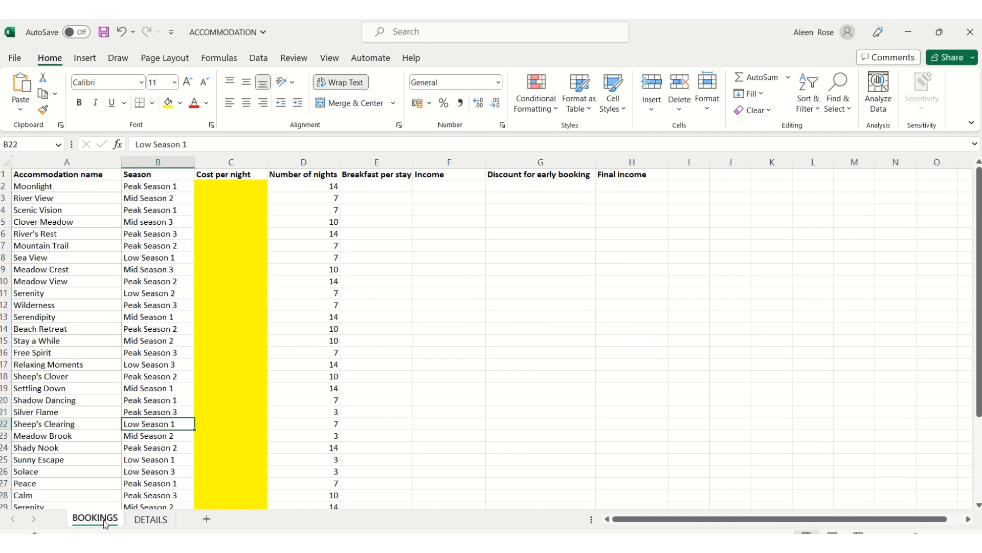
# - Start a VLOOKUP formula in cell C2 of the BOOKINGS sheet with season cell B2 as the lookup value
pyautogui.click(255, 186)
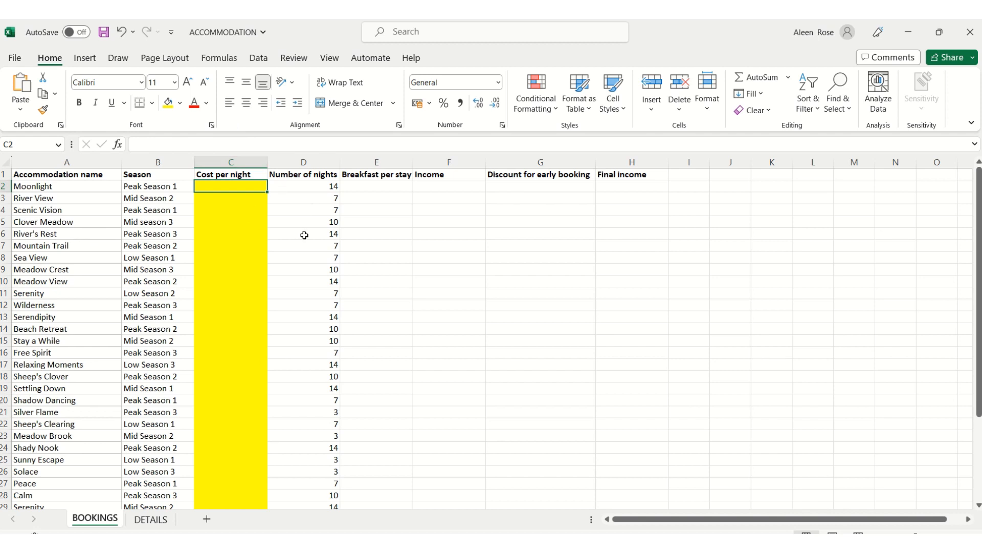
pyautogui.write('=vl')
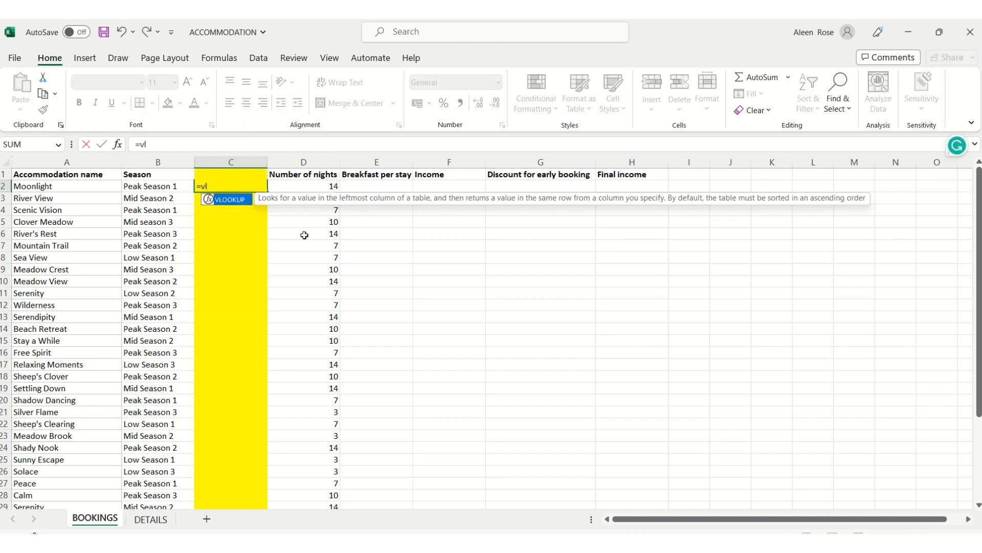
pyautogui.write('ookup(')
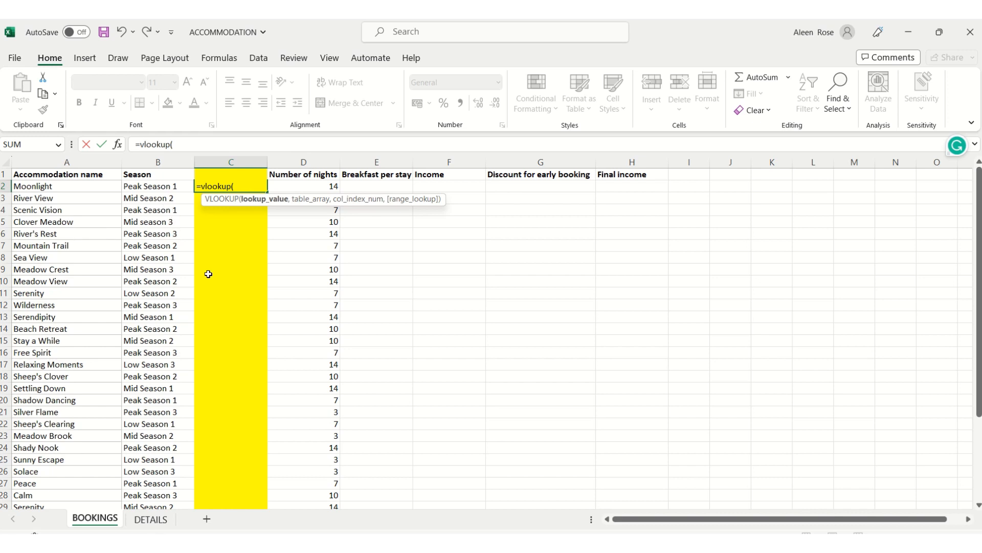
pyautogui.click(184, 186)
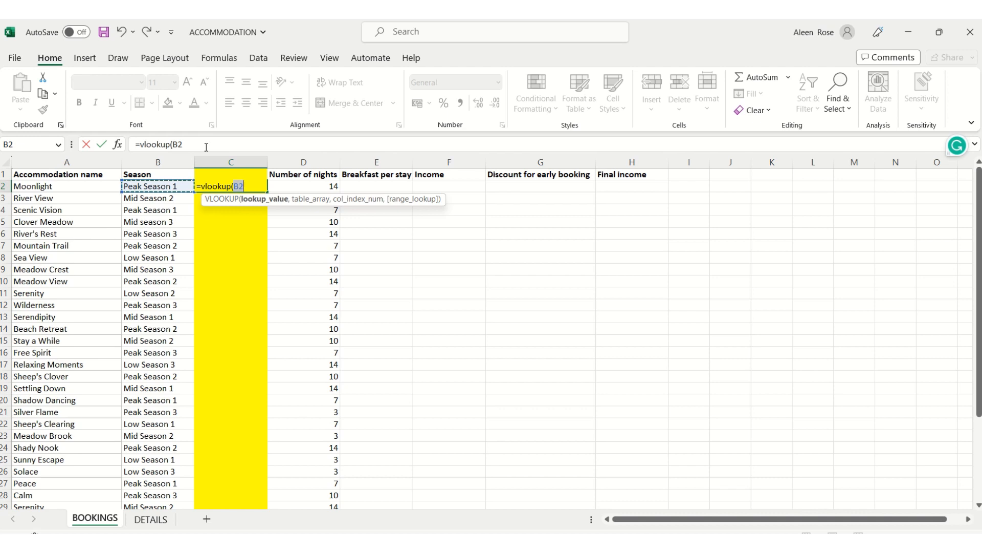
pyautogui.write(',')
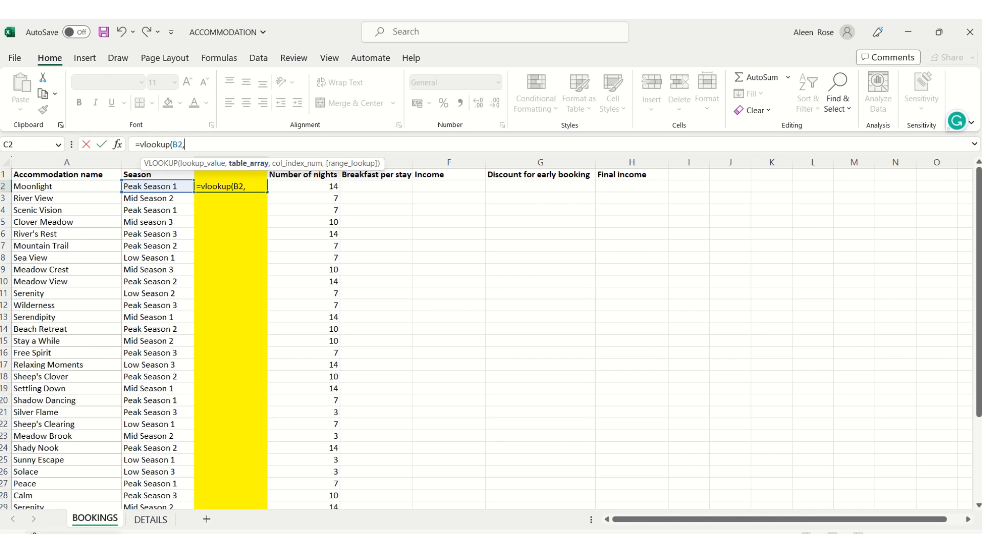
pyautogui.click(154, 518)
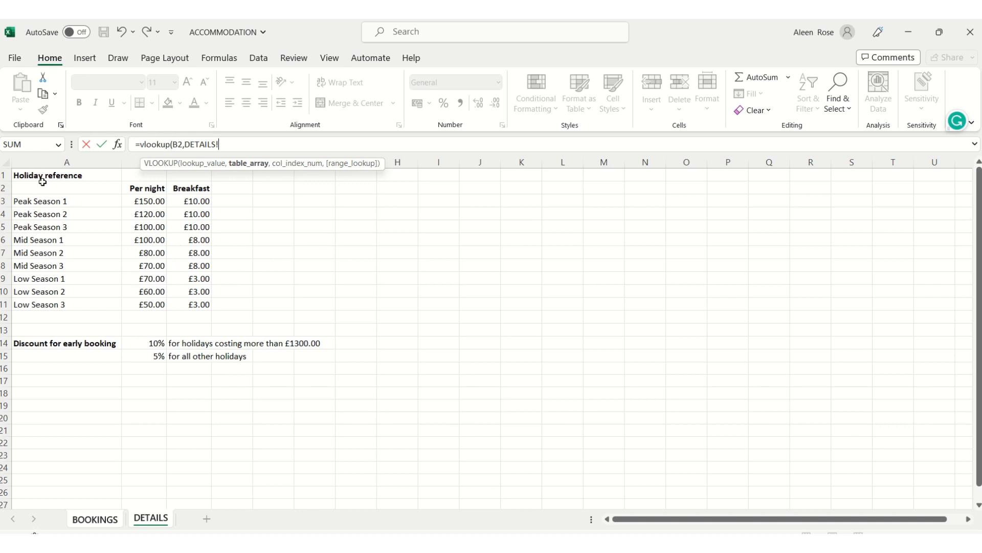
pyautogui.moveTo(38, 185); pyautogui.dragTo(254, 314)
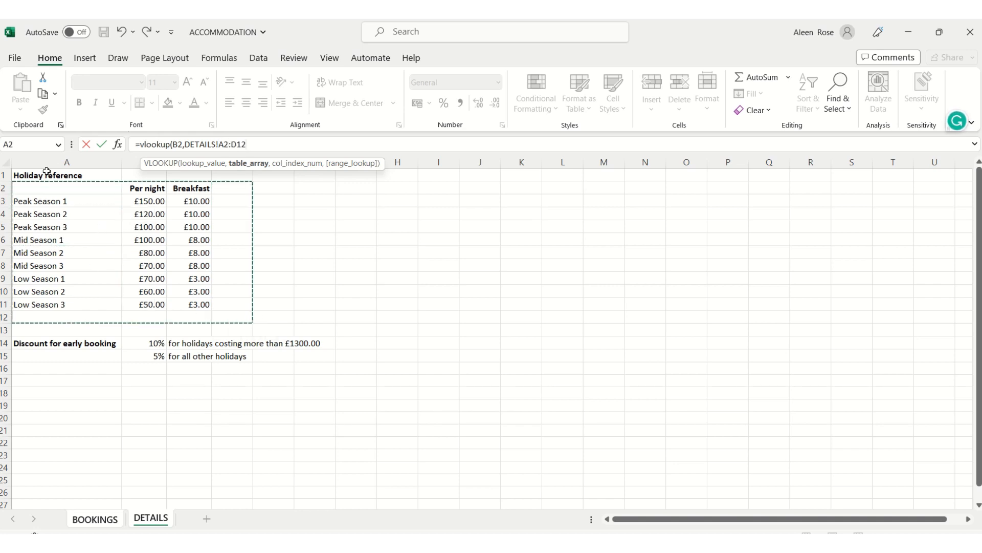
pyautogui.click(66, 166)
pyautogui.moveTo(66, 167); pyautogui.dragTo(211, 172)
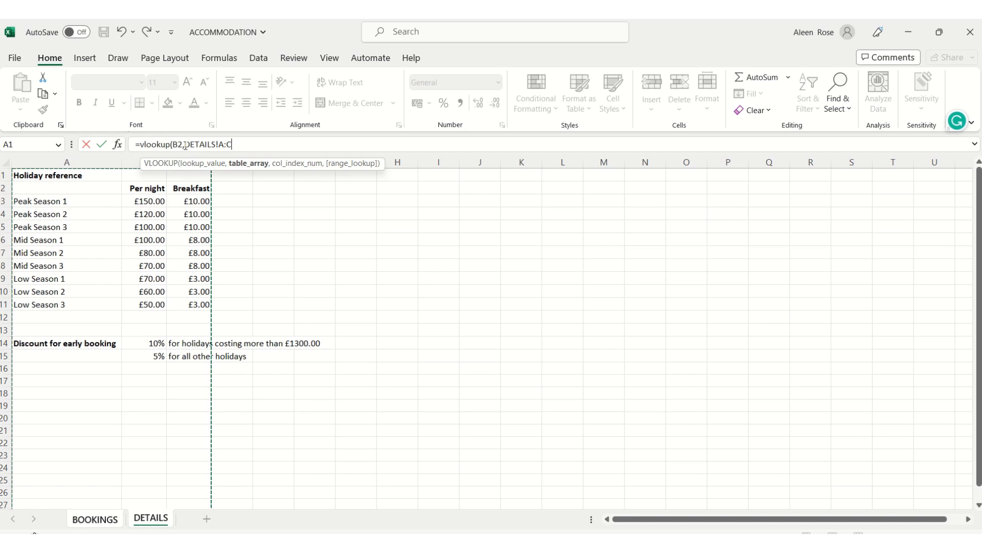
pyautogui.moveTo(186, 145); pyautogui.dragTo(222, 171)
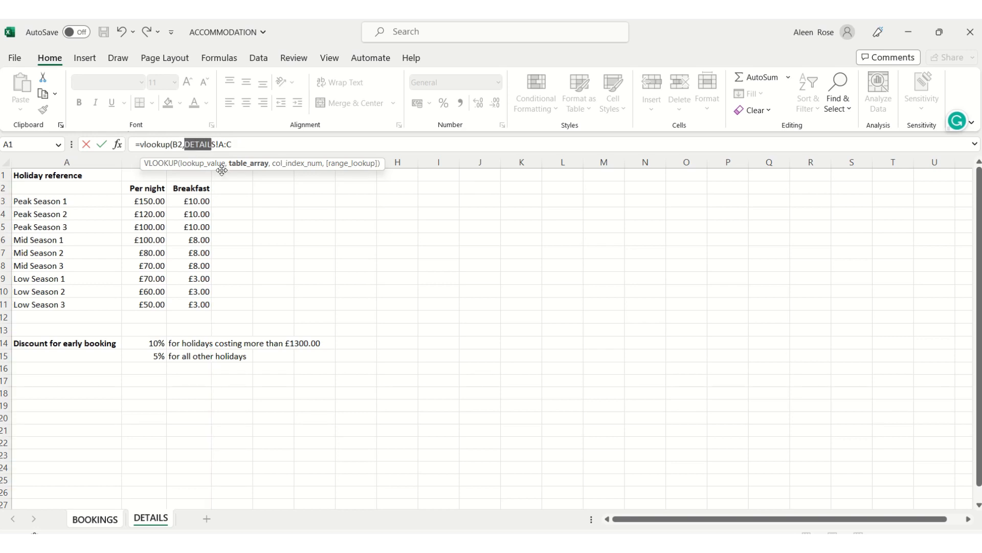
pyautogui.click(236, 146)
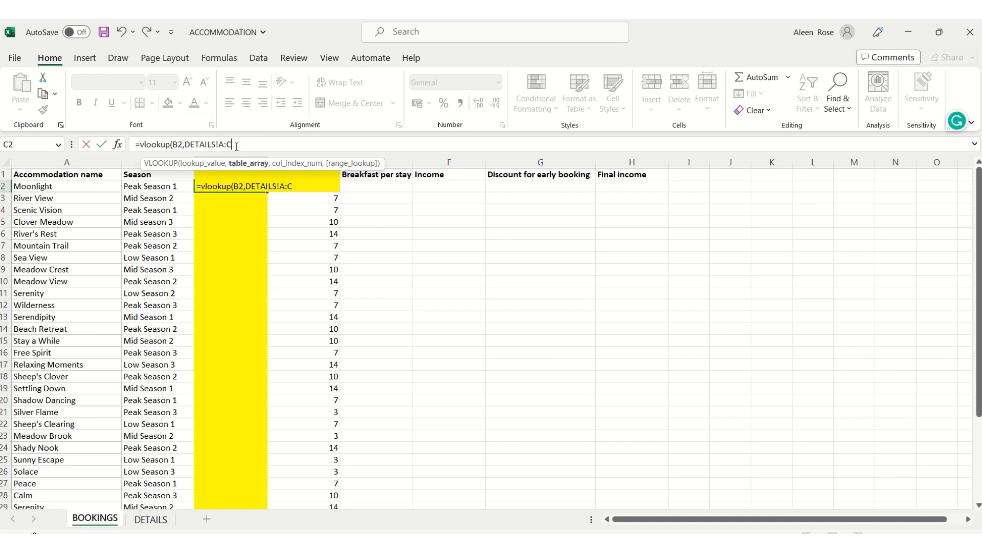
pyautogui.write(',')
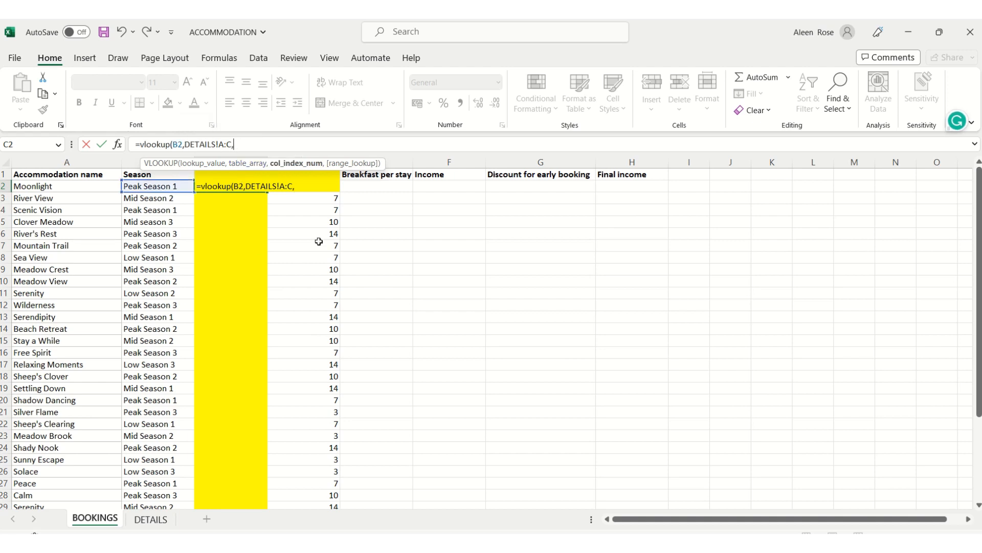
pyautogui.click(143, 523)
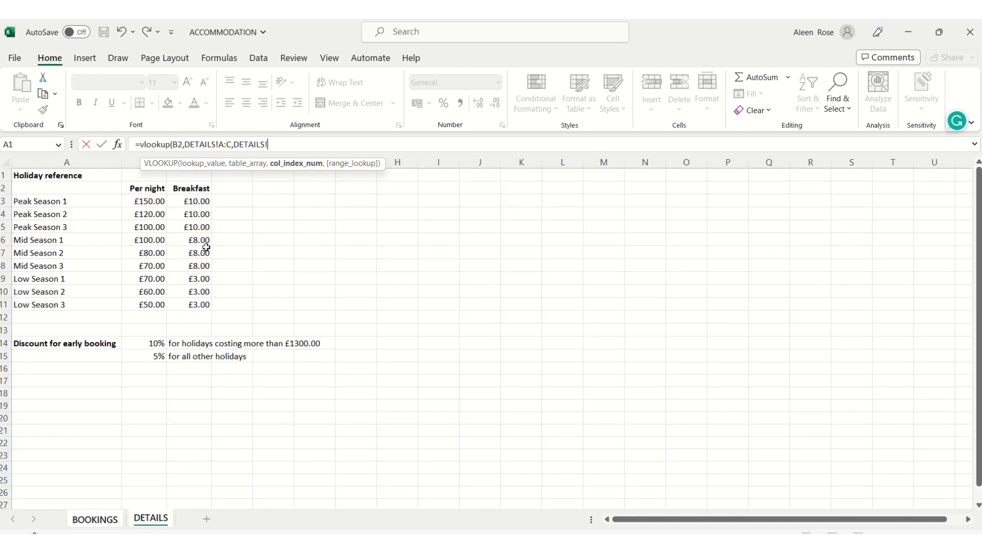
pyautogui.moveTo(267, 145); pyautogui.dragTo(234, 145)
pyautogui.press('BackSpace')
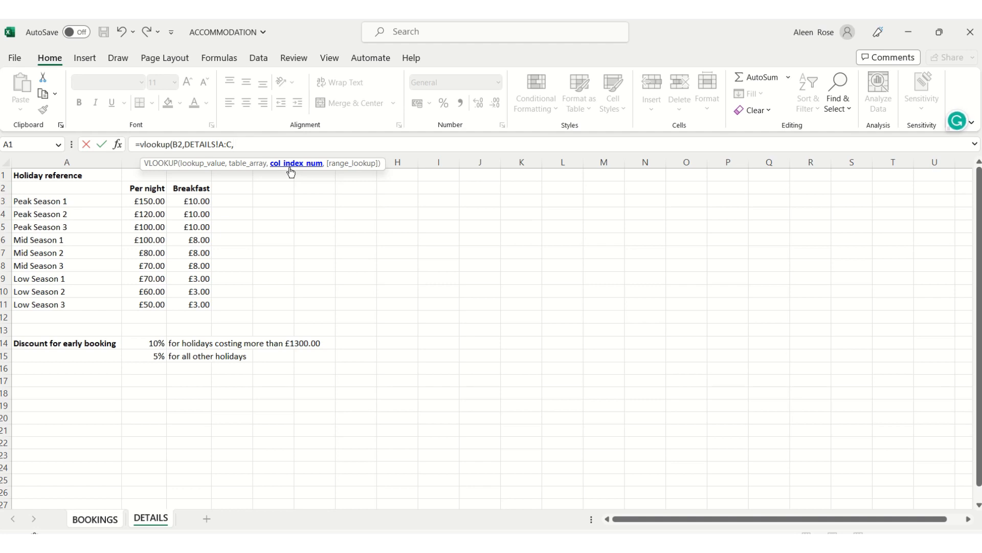
pyautogui.moveTo(51, 162); pyautogui.dragTo(217, 200)
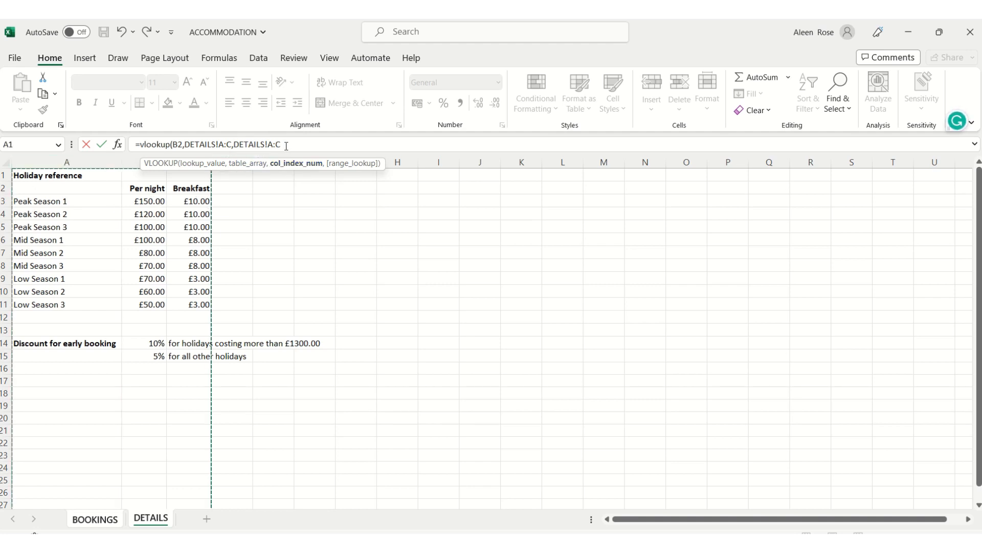
pyautogui.moveTo(281, 145); pyautogui.dragTo(184, 144)
pyautogui.press('BackSpace')
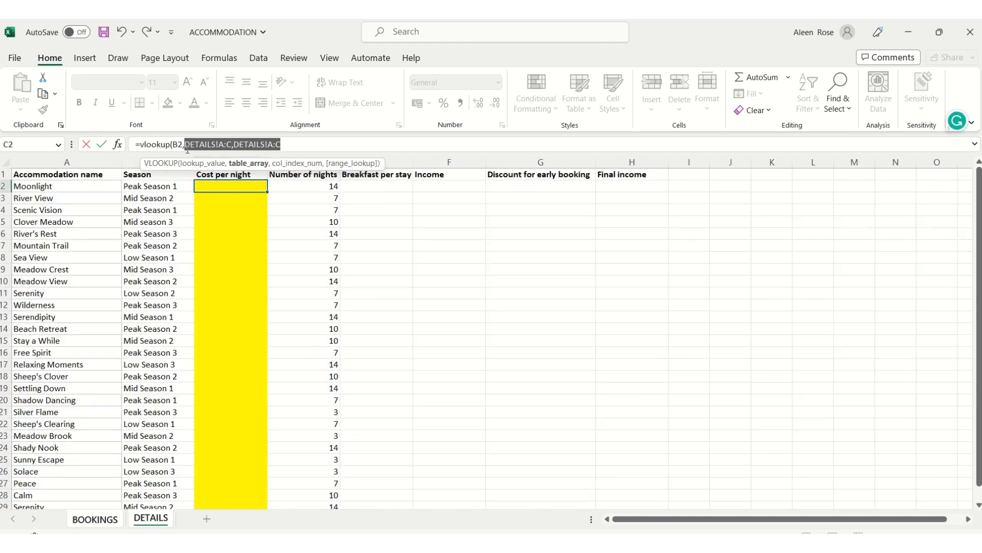
# - Complete the VLOOKUP with table array DETAILS!A:C, column index 2 and FALSE for an exact match, and enter it
pyautogui.click(145, 520)
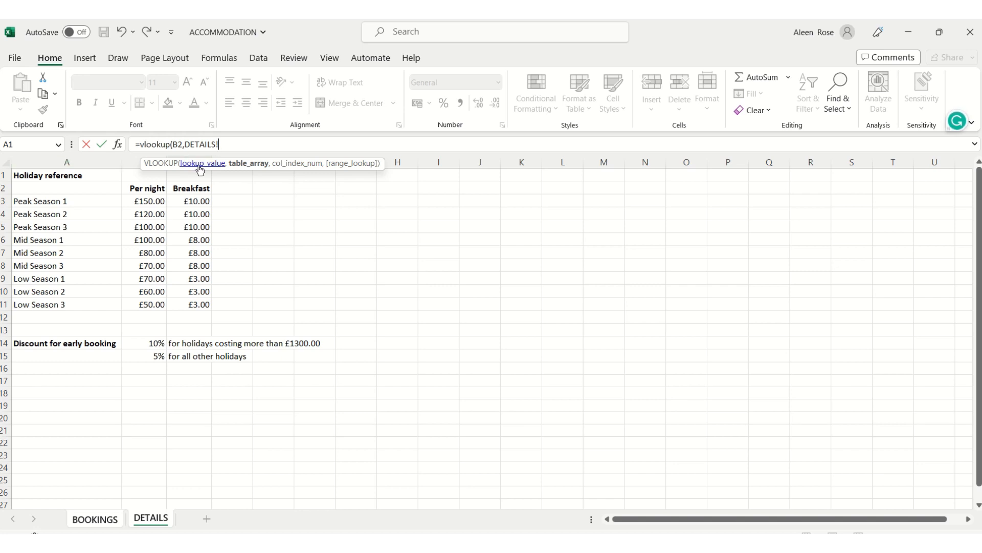
pyautogui.moveTo(70, 163); pyautogui.dragTo(198, 169)
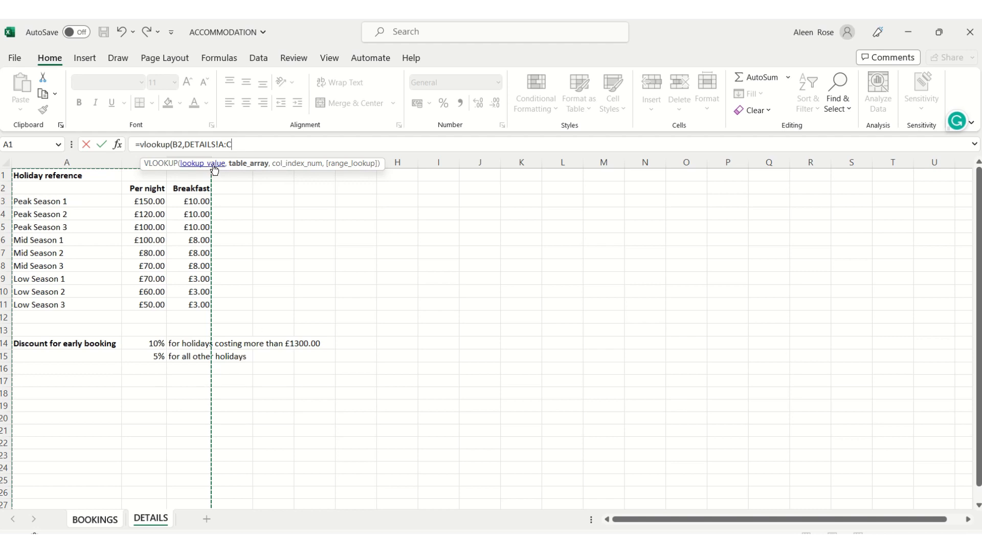
pyautogui.write(',2')
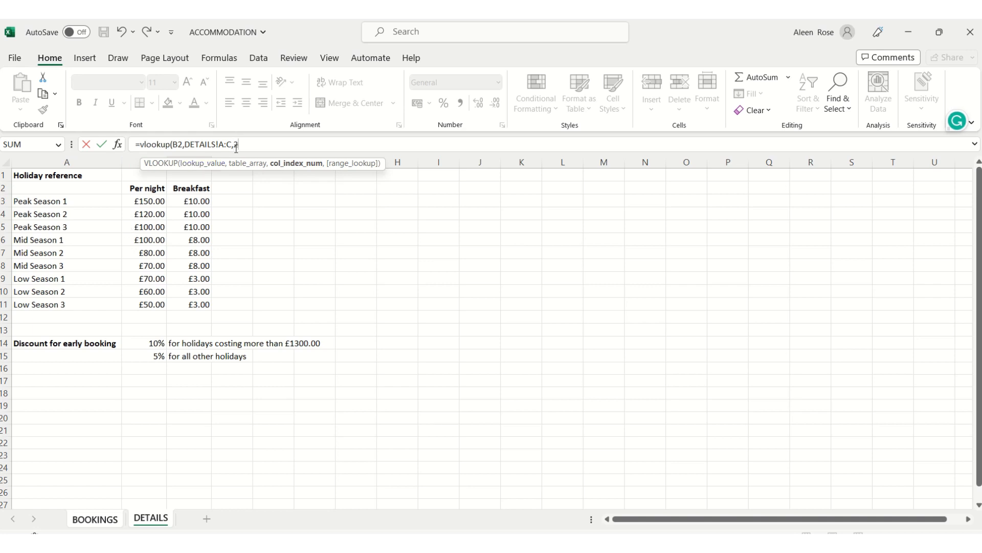
pyautogui.write(',')
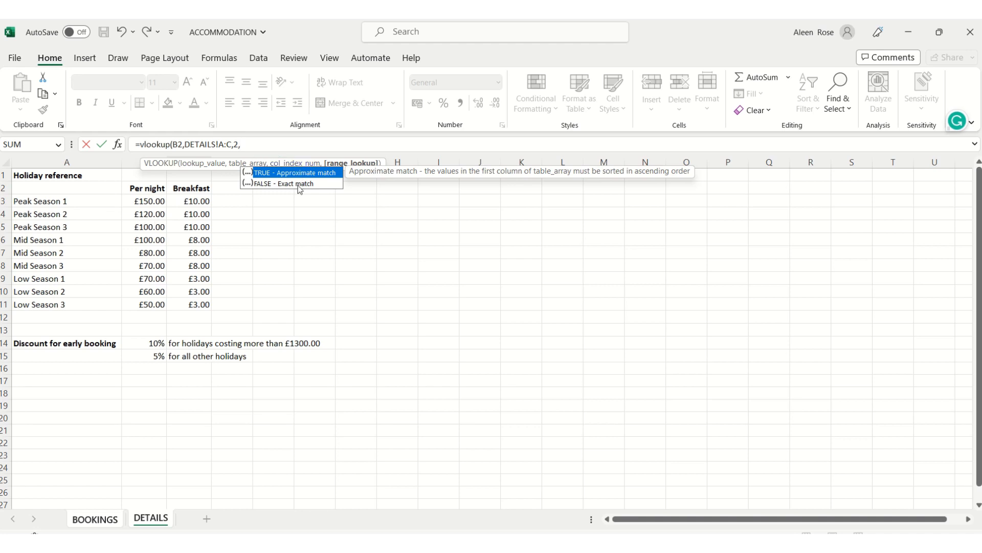
pyautogui.write('false)')
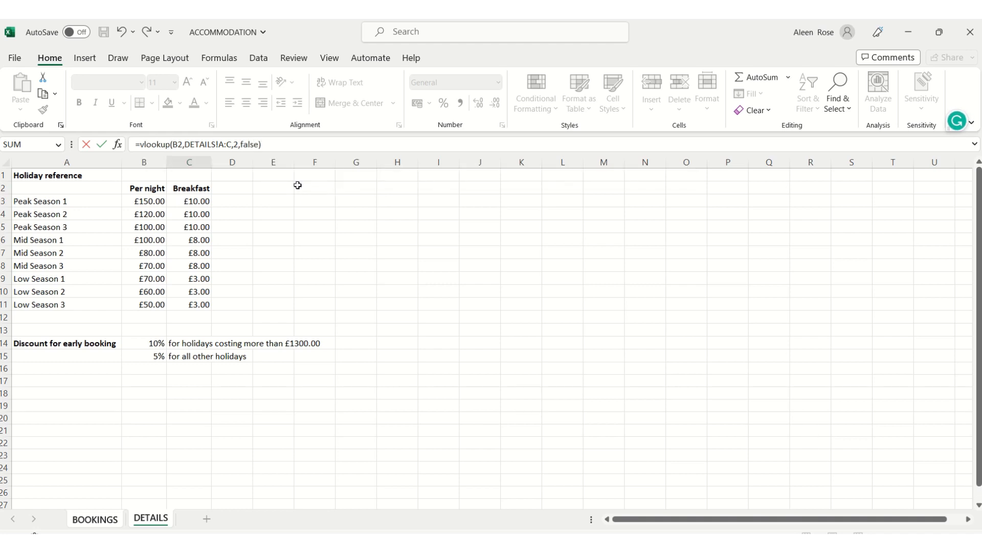
pyautogui.press('Return')
# - Fill the VLOOKUP formula from C2 down the Cost per night column to C33
pyautogui.click(254, 183)
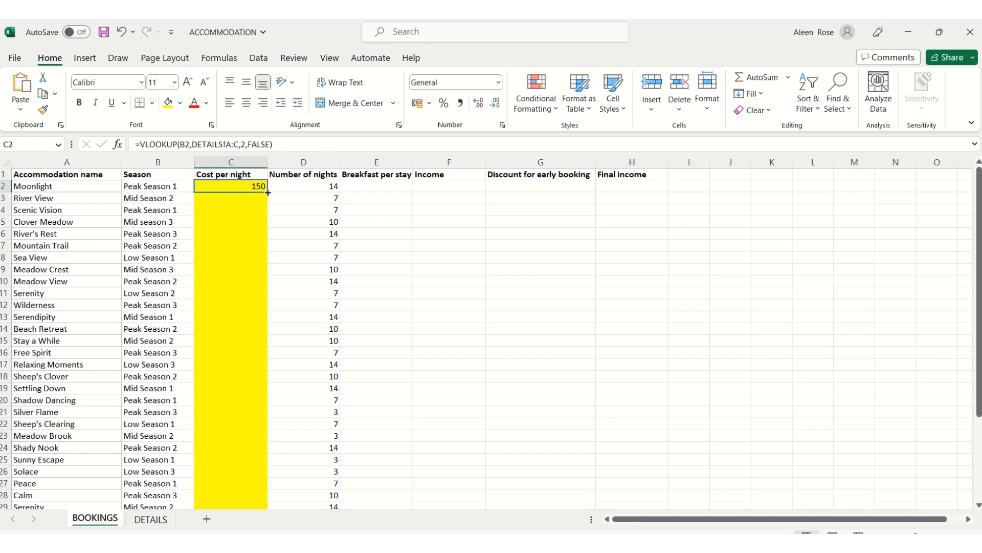
pyautogui.moveTo(268, 193); pyautogui.dragTo(260, 485)
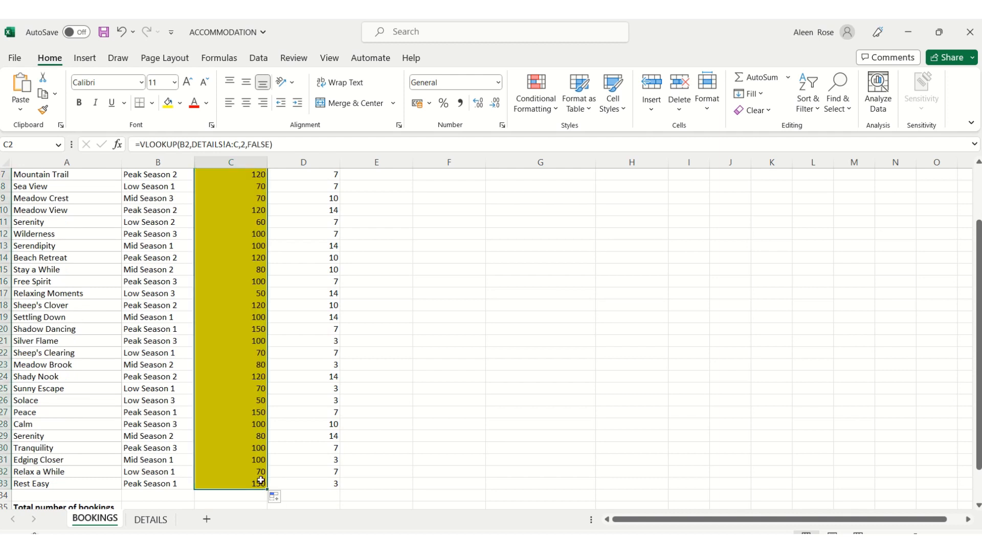
pyautogui.click(254, 254)
pyautogui.scroll(2, 241, 297)
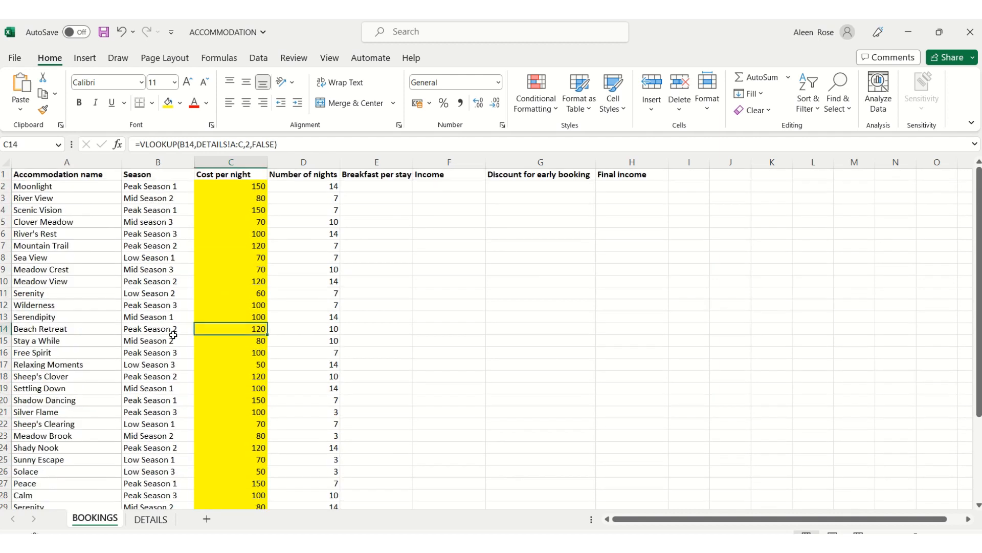
# - Inspect the copied VLOOKUP formulas in several Cost per night cells down to C25
pyautogui.click(261, 234)
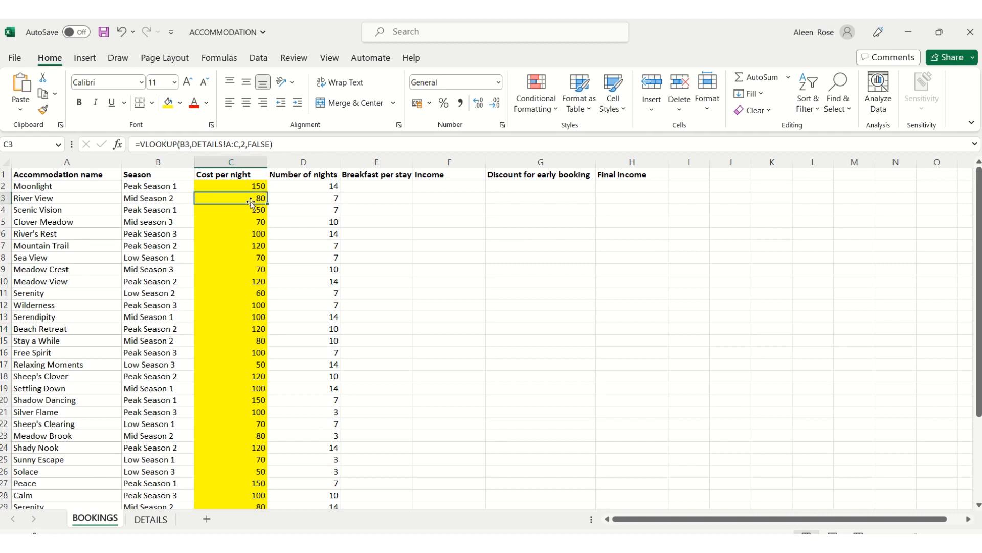
pyautogui.click(250, 200)
pyautogui.click(244, 251)
pyautogui.click(252, 282)
pyautogui.click(246, 314)
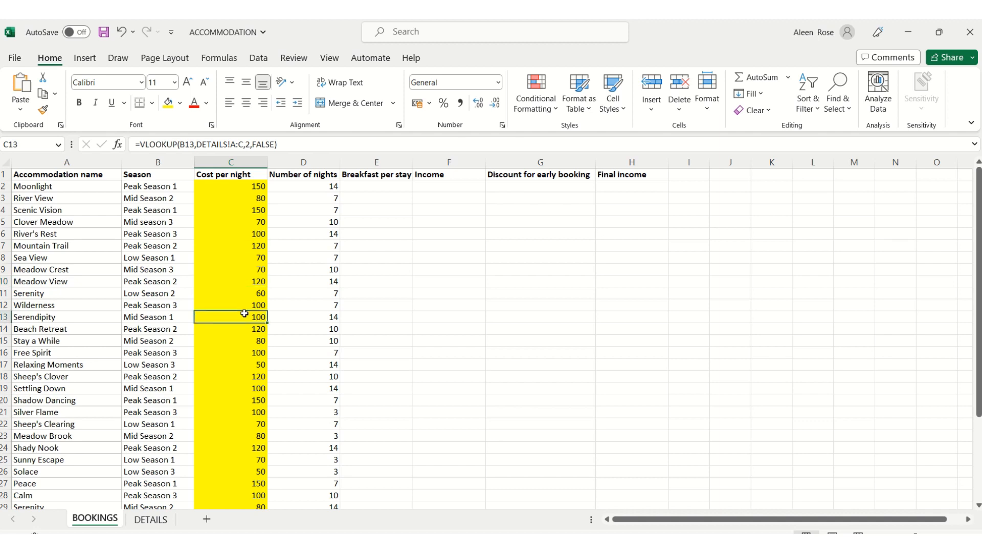
pyautogui.click(248, 364)
pyautogui.click(248, 388)
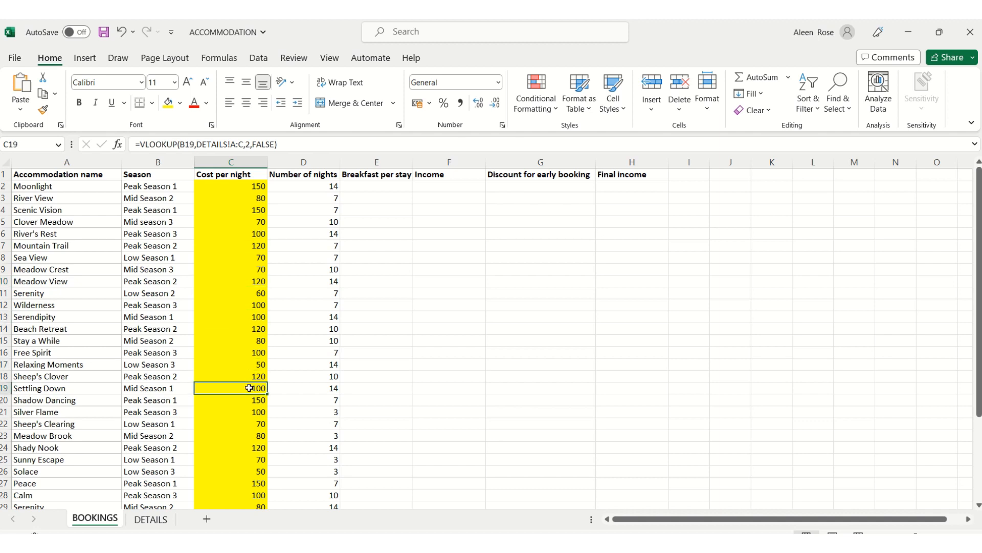
pyautogui.click(229, 457)
pyautogui.moveTo(287, 144); pyautogui.dragTo(144, 159)
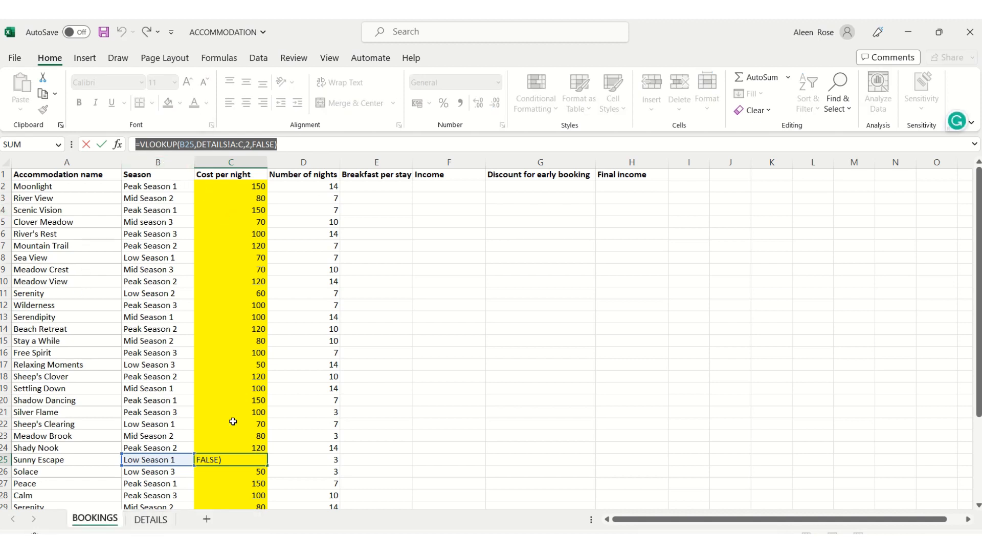
# - Leave the C25 formula and inspect the copied VLOOKUP formulas in Cost per night cells C17 and C5
pyautogui.press('Return')
pyautogui.click(259, 363)
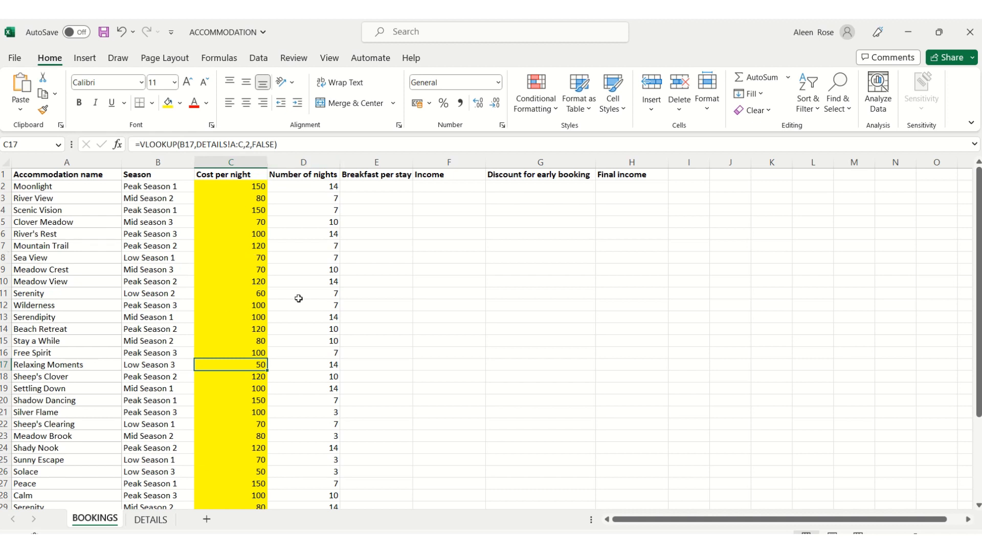
pyautogui.click(465, 235)
pyautogui.click(545, 243)
pyautogui.click(475, 316)
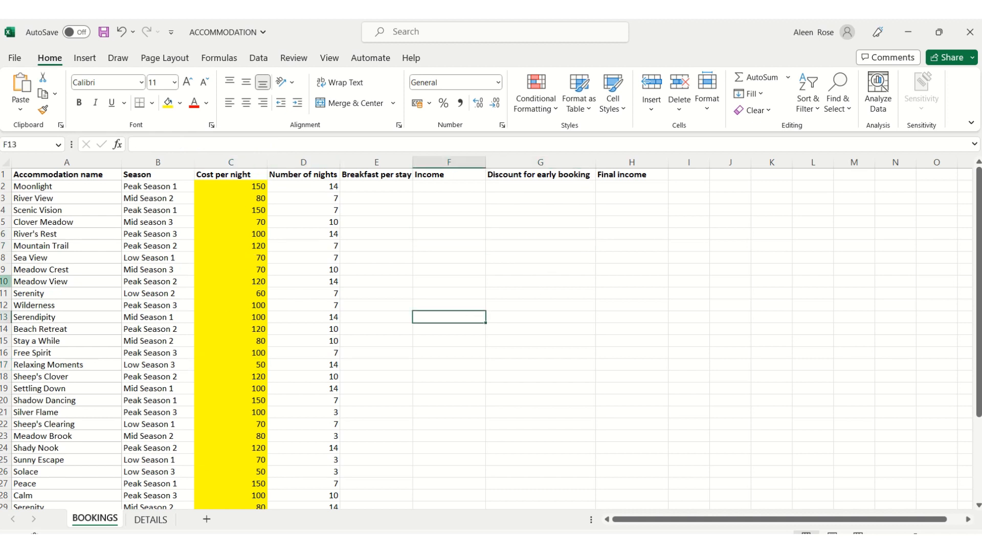
pyautogui.click(252, 219)
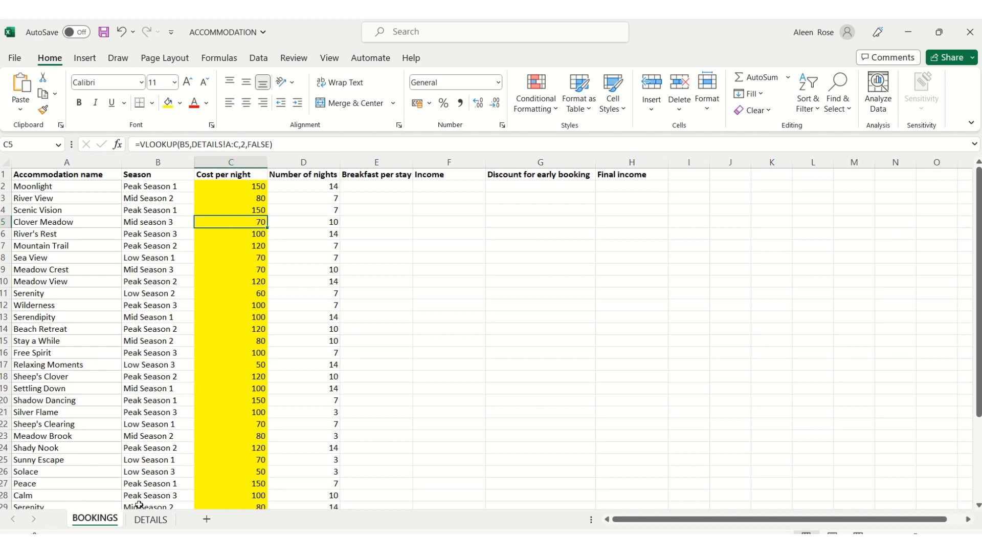
# - Consult the breakfast prices on the DETAILS sheet and start a VLOOKUP in BOOKINGS cell E2 with season cell B2 as the lookup value
pyautogui.click(153, 519)
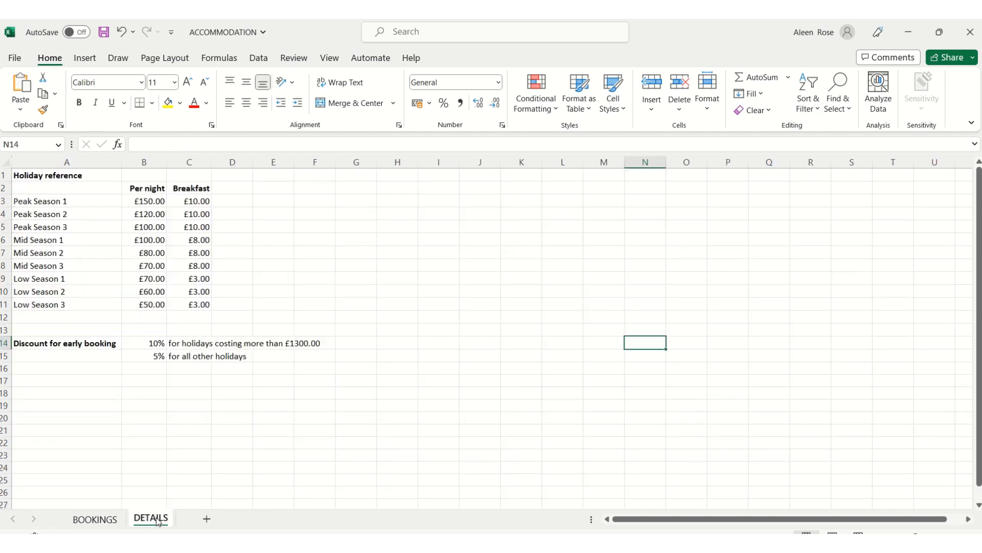
pyautogui.click(95, 519)
pyautogui.click(388, 186)
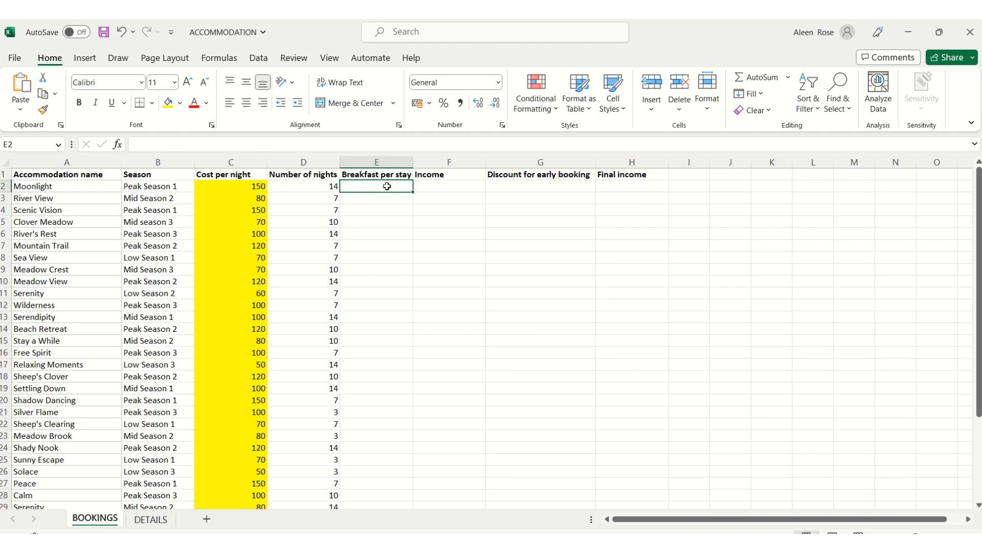
pyautogui.click(159, 519)
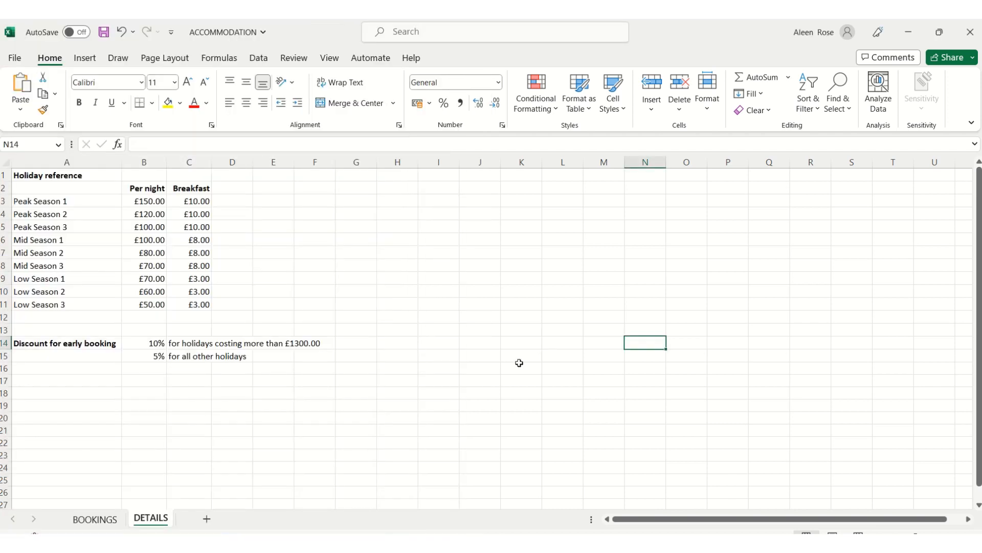
pyautogui.click(96, 518)
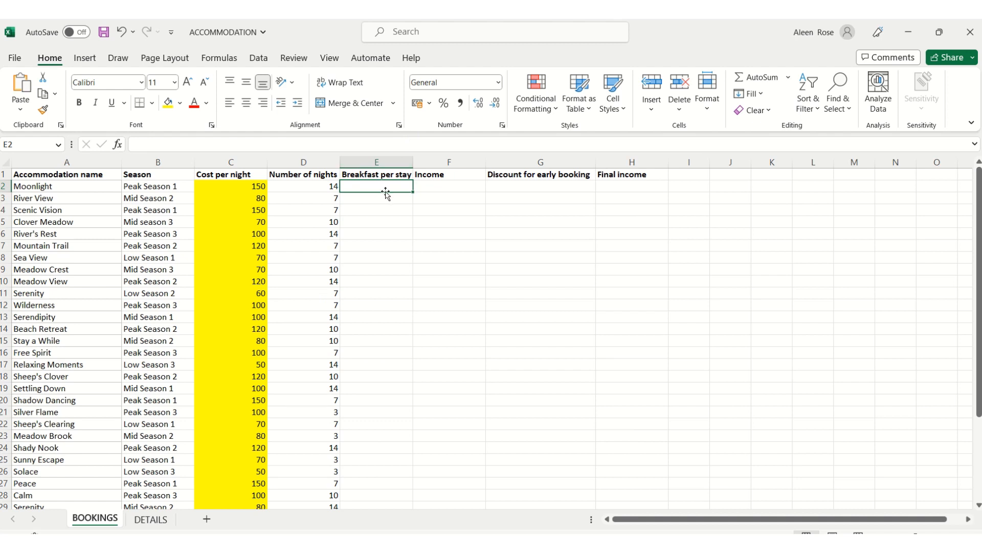
pyautogui.write('=')
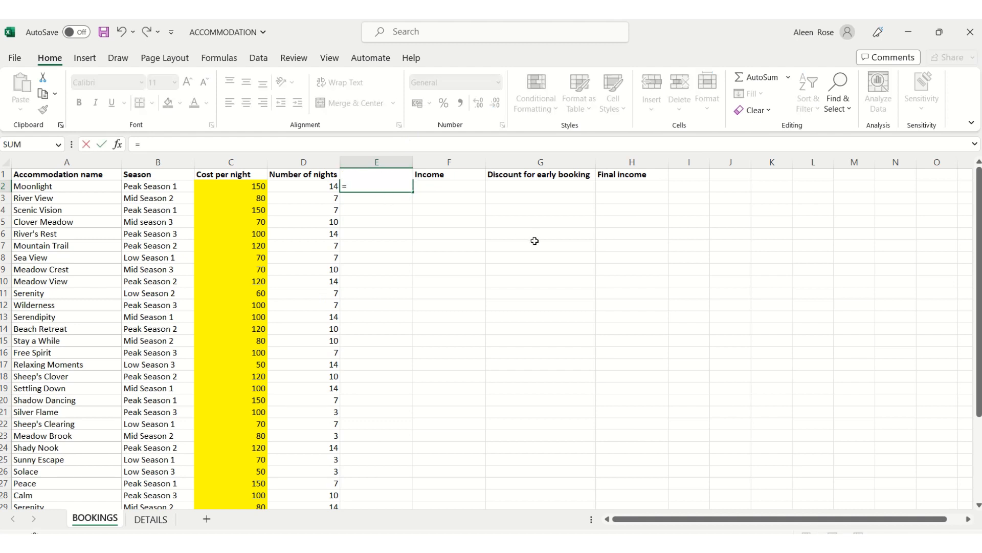
pyautogui.write('vlookup(')
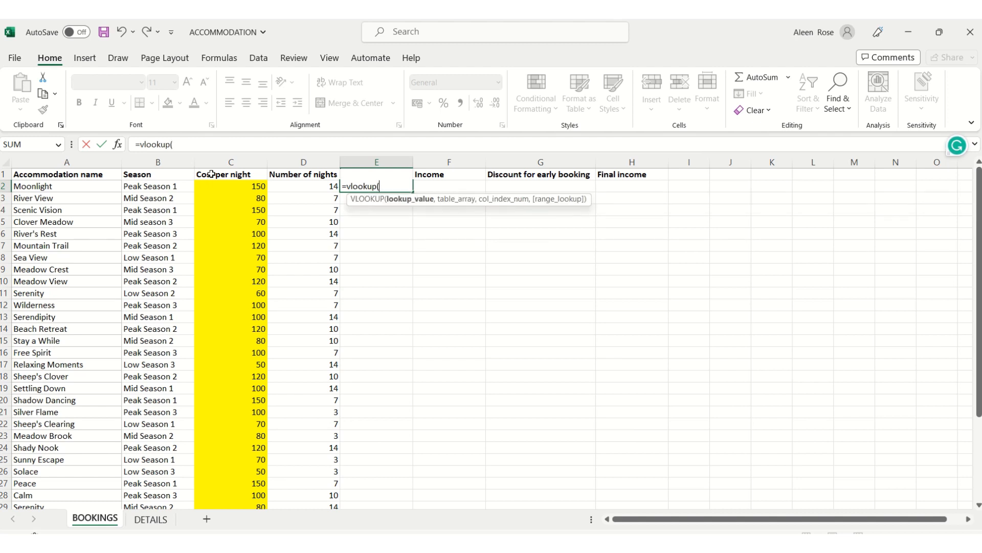
pyautogui.click(175, 187)
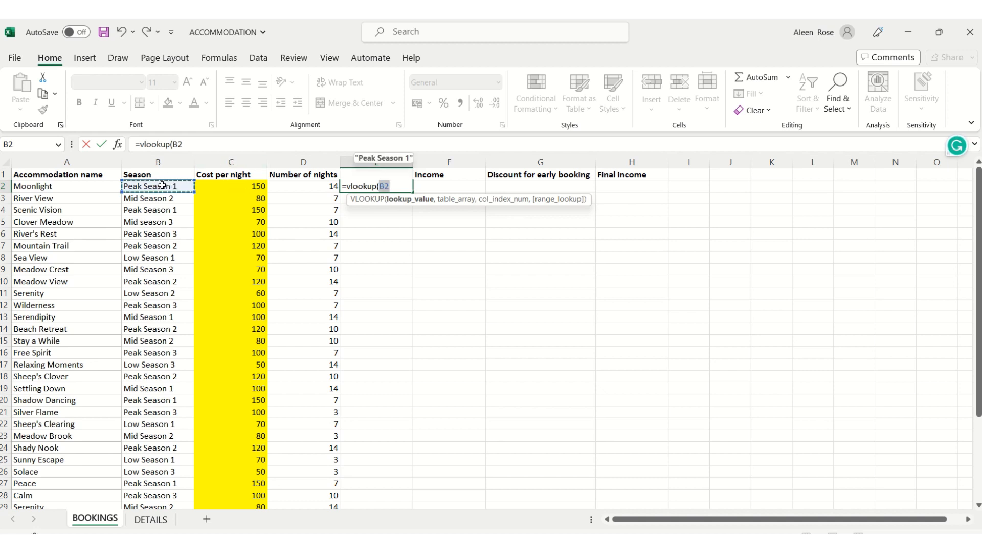
pyautogui.write(',')
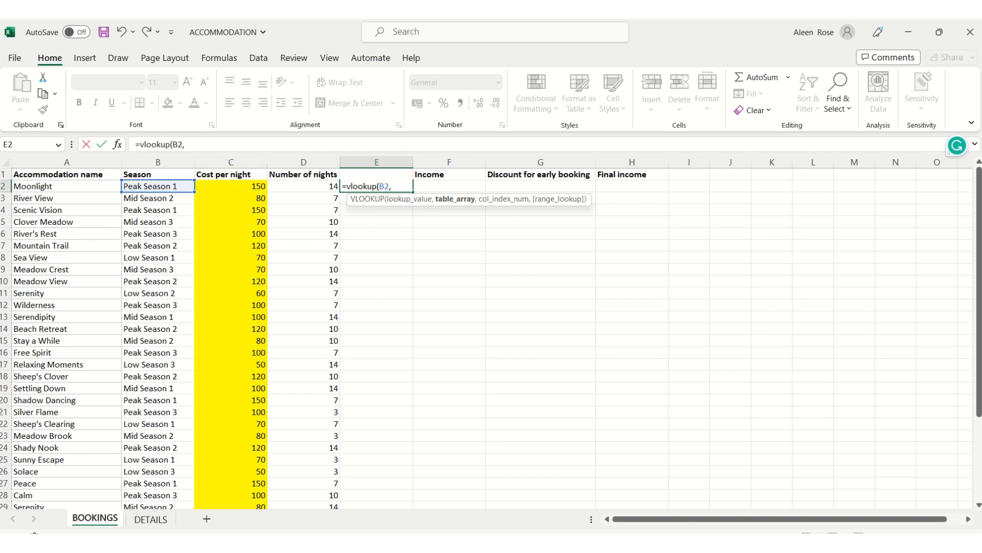
# - Complete the E2 VLOOKUP with table array DETAILS!A:C, column index 3 and FALSE for an exact match, and enter it
pyautogui.click(156, 520)
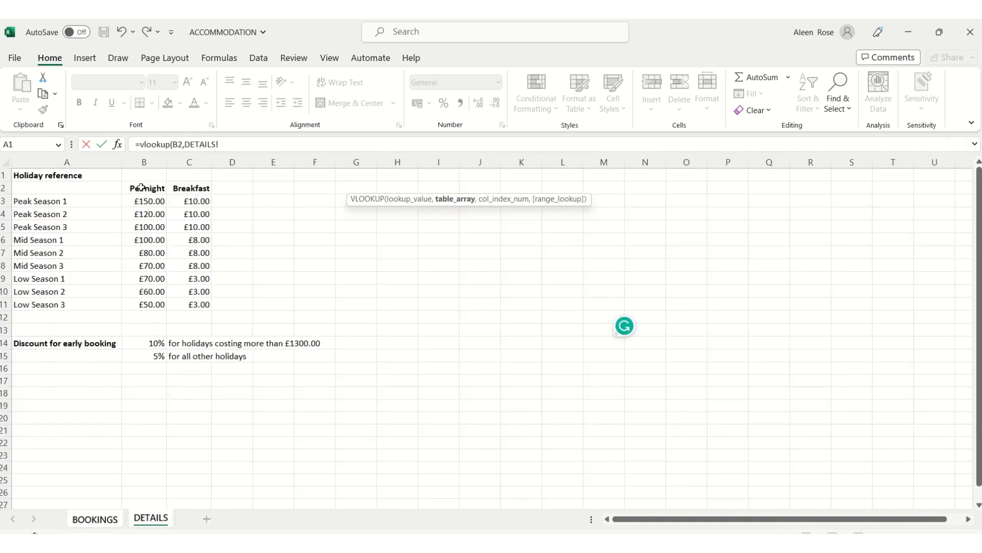
pyautogui.click(60, 163)
pyautogui.keyDown('shift'); pyautogui.click(198, 161); pyautogui.keyUp('shift')
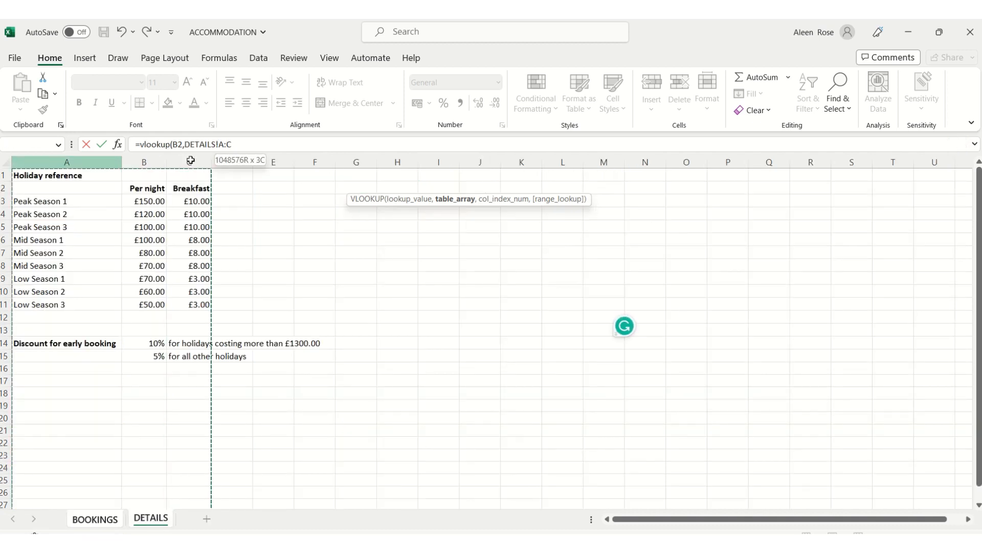
pyautogui.write(',')
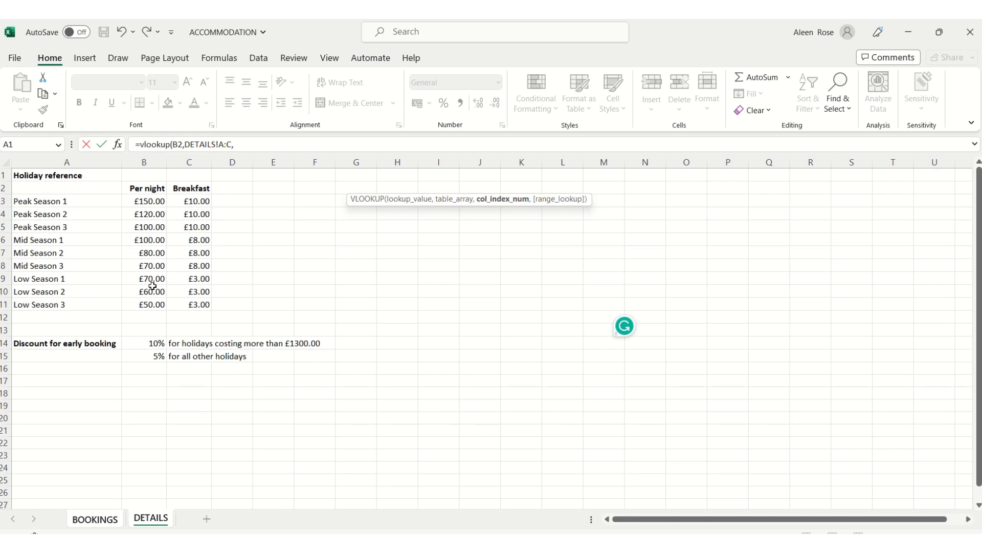
pyautogui.click(239, 146)
pyautogui.write('3')
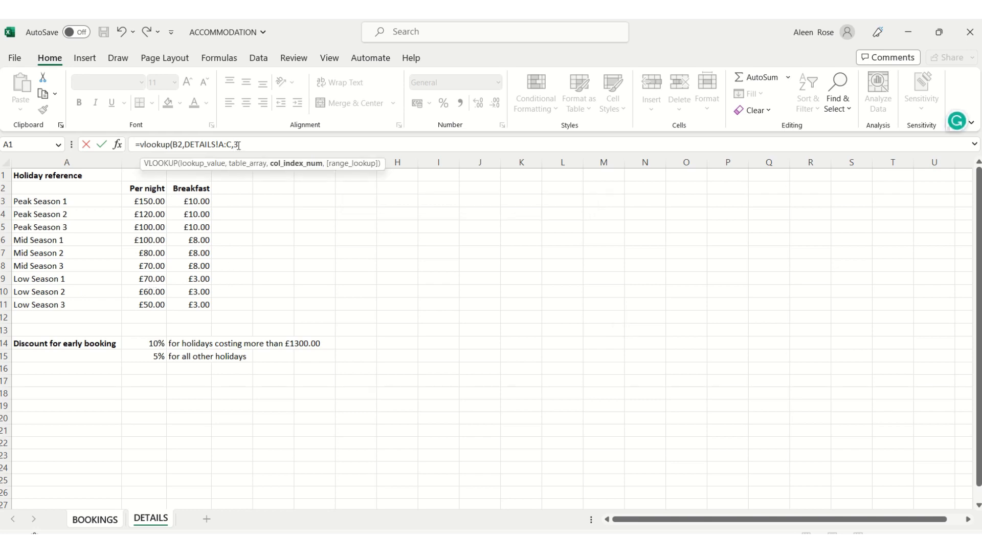
pyautogui.write(',')
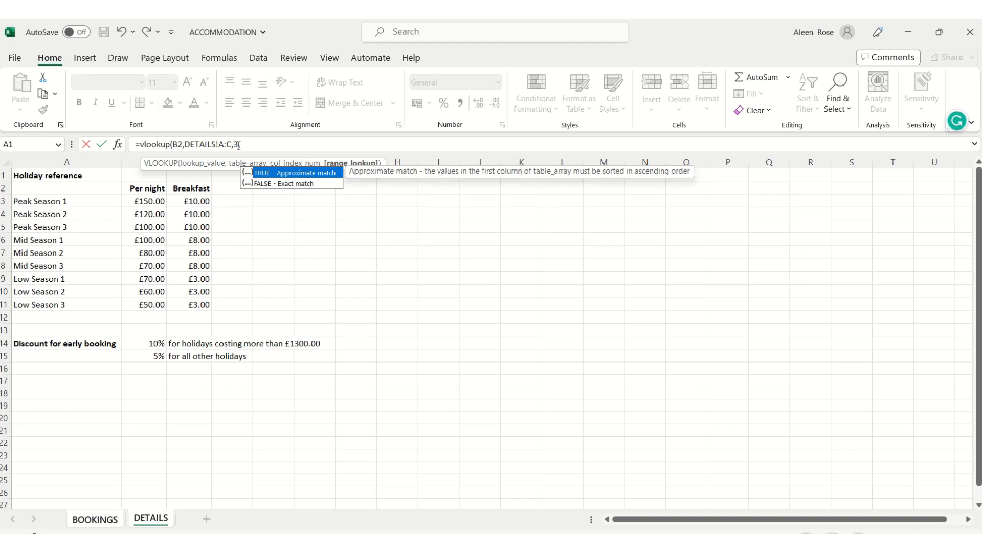
pyautogui.write('false)')
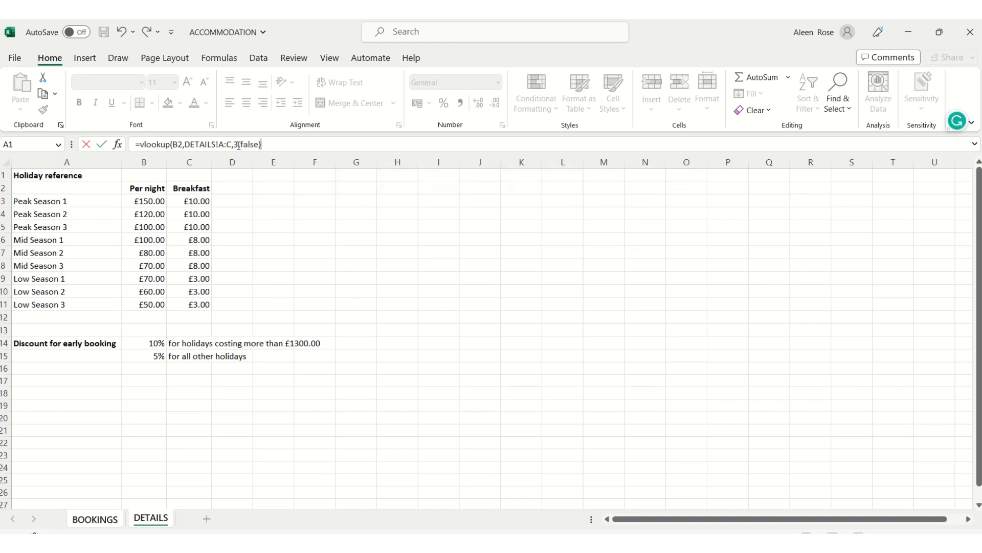
pyautogui.press('Return')
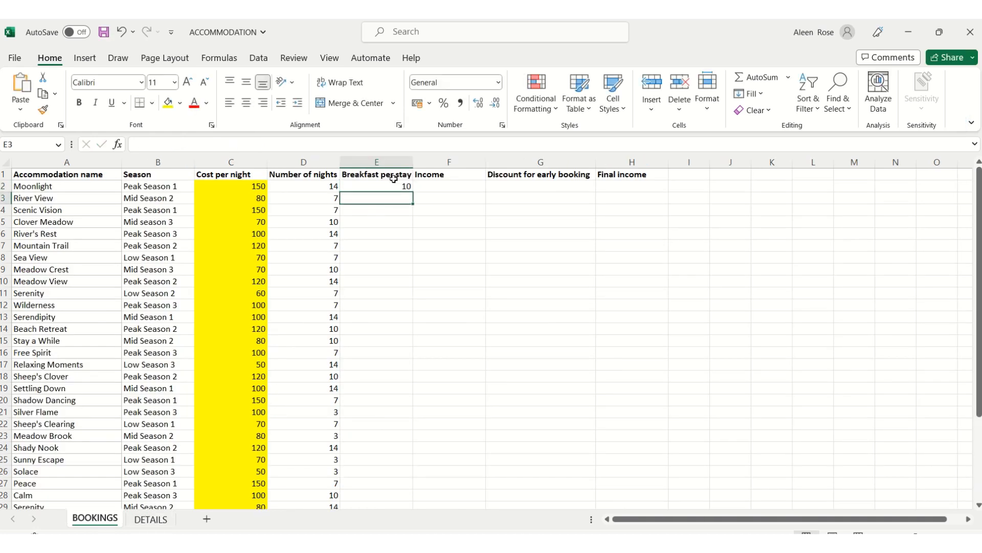
# - Fill the breakfast VLOOKUP from E2 down the Breakfast per stay column to E33 and check the copied formula in E15
pyautogui.click(397, 184)
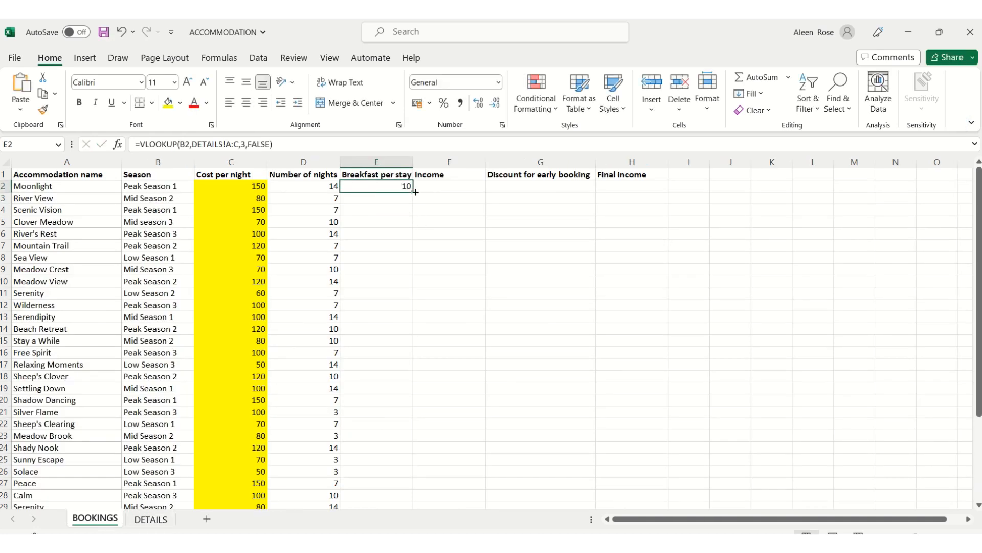
pyautogui.moveTo(413, 193); pyautogui.dragTo(404, 478)
pyautogui.click(445, 246)
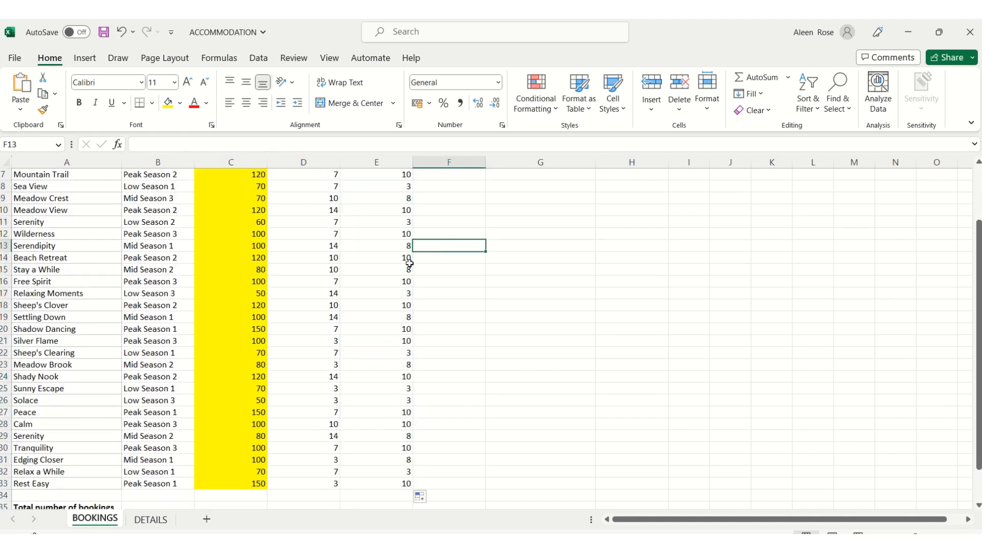
pyautogui.click(394, 266)
pyautogui.scroll(2, 399, 267)
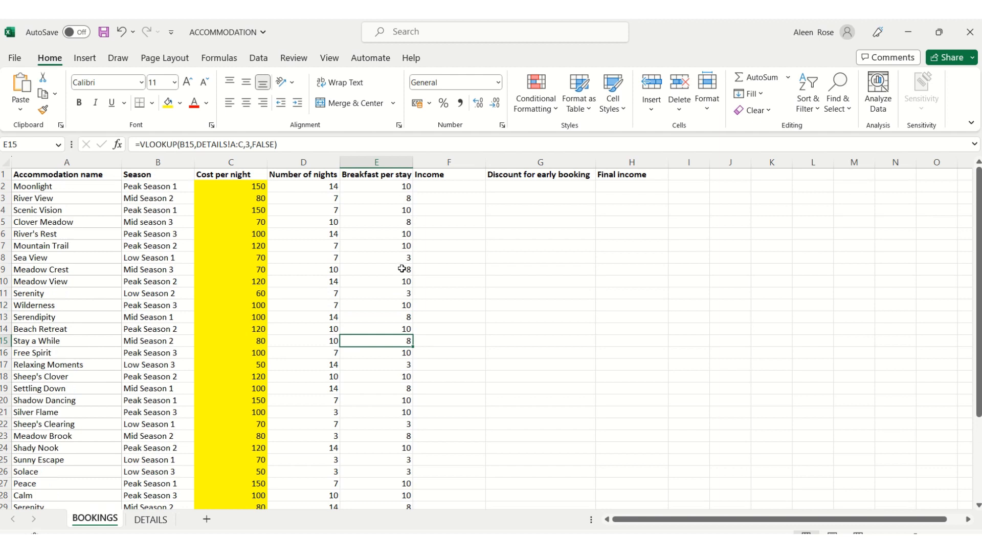
pyautogui.click(446, 186)
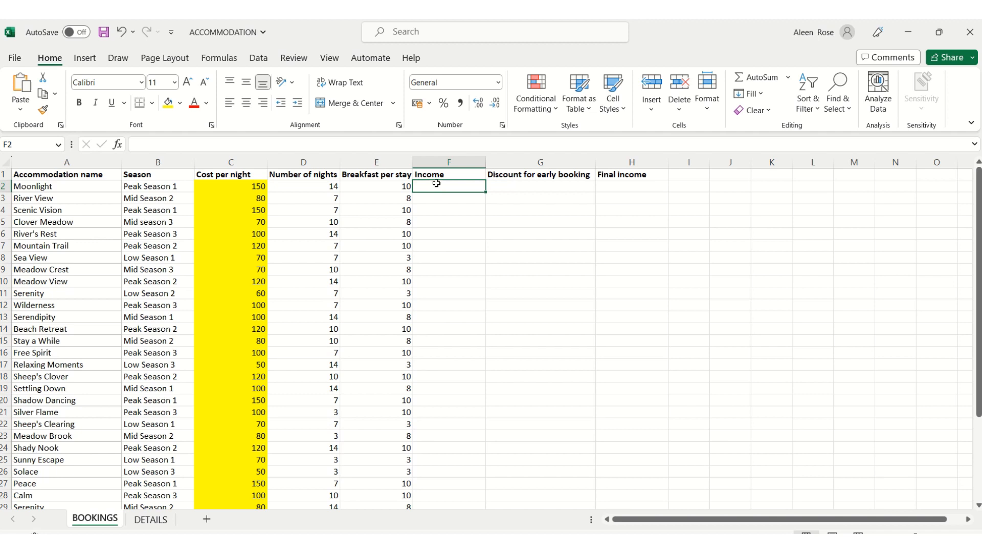
pyautogui.click(451, 208)
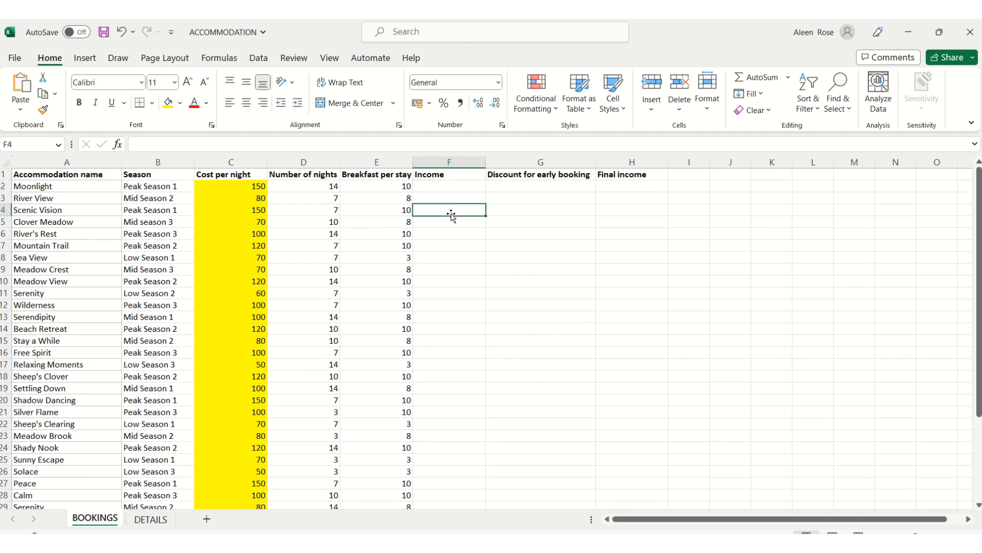
pyautogui.moveTo(452, 258); pyautogui.dragTo(446, 332)
pyautogui.click(453, 213)
pyautogui.click(442, 188)
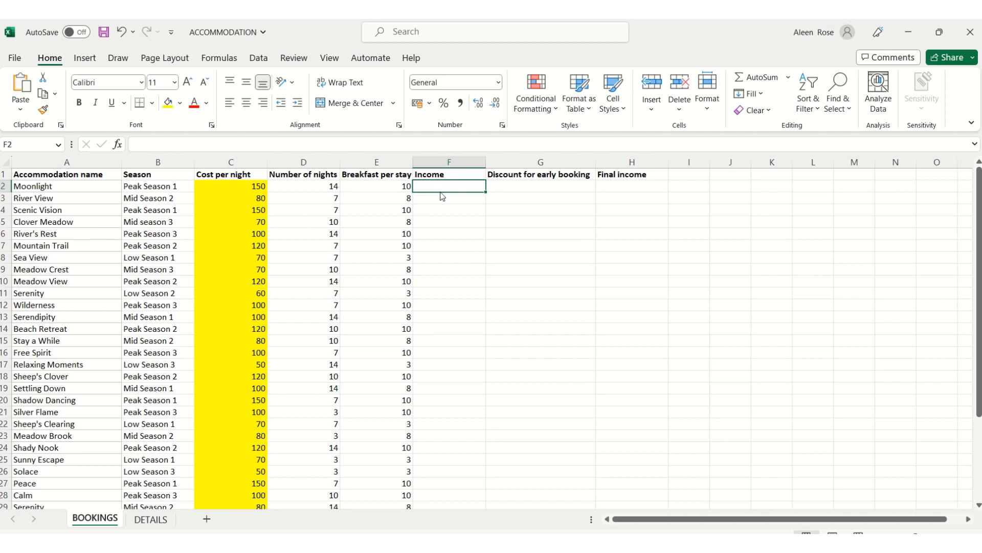
pyautogui.moveTo(441, 193)
pyautogui.mouseDown()
pyautogui.moveTo(447, 183)
pyautogui.moveTo(443, 206)
pyautogui.moveTo(449, 190)
pyautogui.mouseUp()
pyautogui.moveTo(486, 193); pyautogui.dragTo(477, 437)
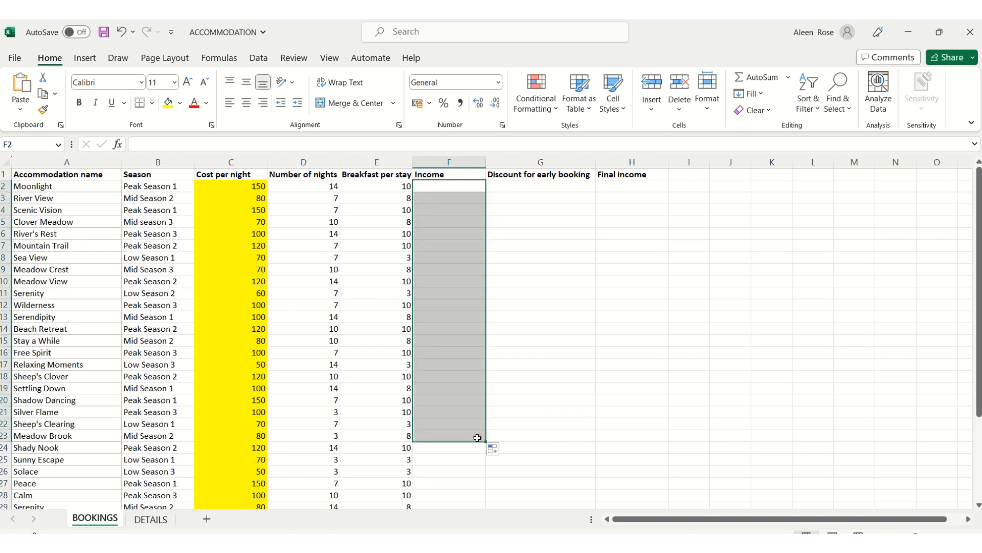
pyautogui.click(513, 306)
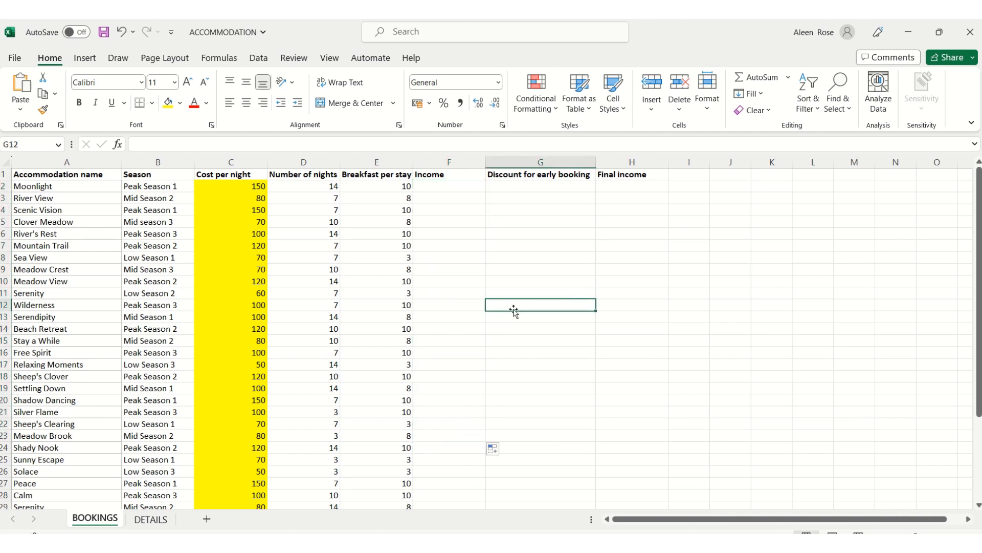
pyautogui.click(461, 193)
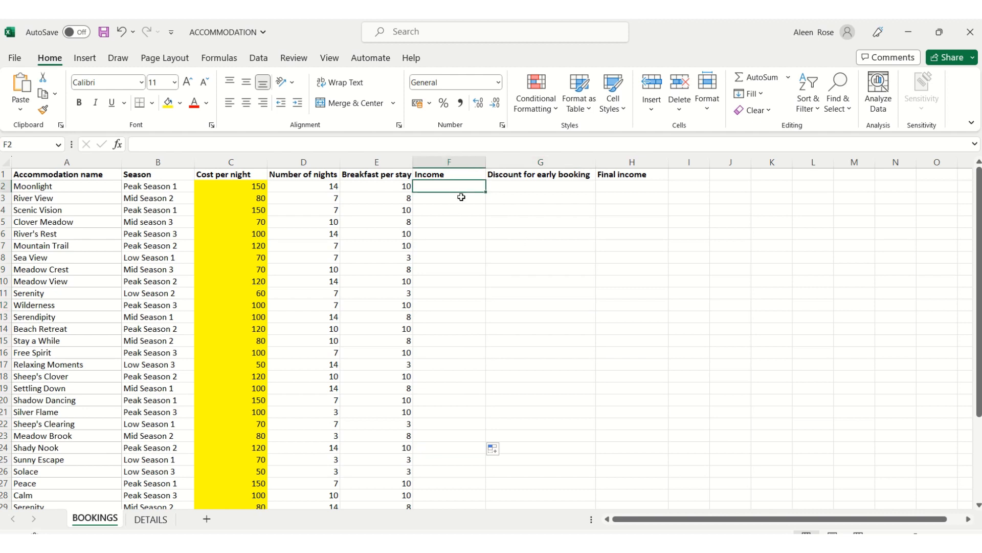
pyautogui.click(465, 209)
pyautogui.click(464, 188)
# - Review the cost per night, number of nights and breakfast cells in the Moonlight row
pyautogui.click(251, 187)
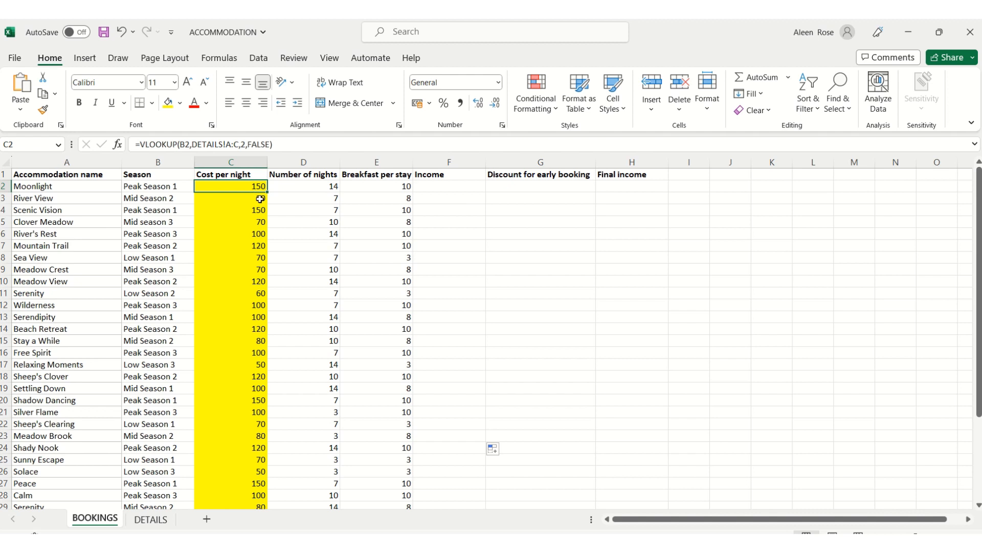
pyautogui.click(313, 186)
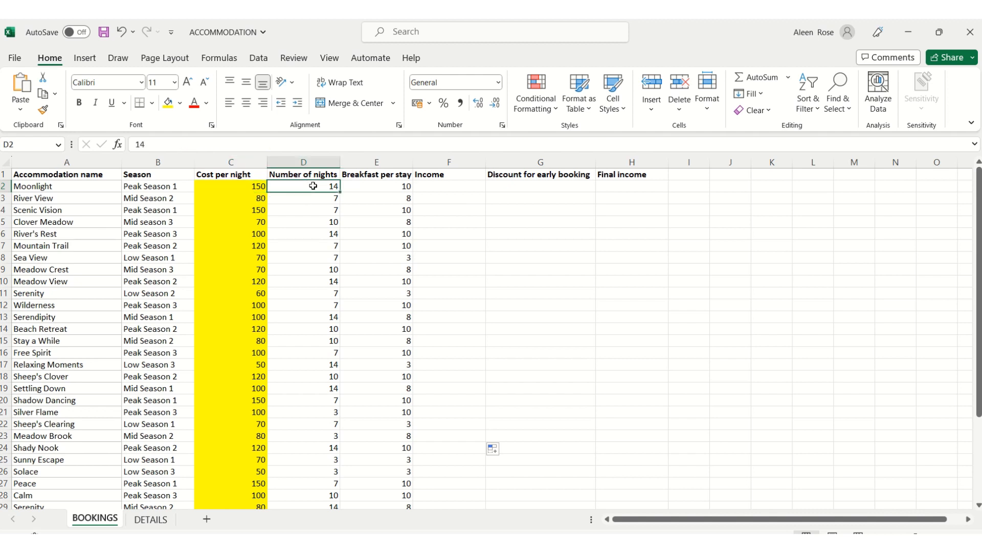
pyautogui.click(364, 186)
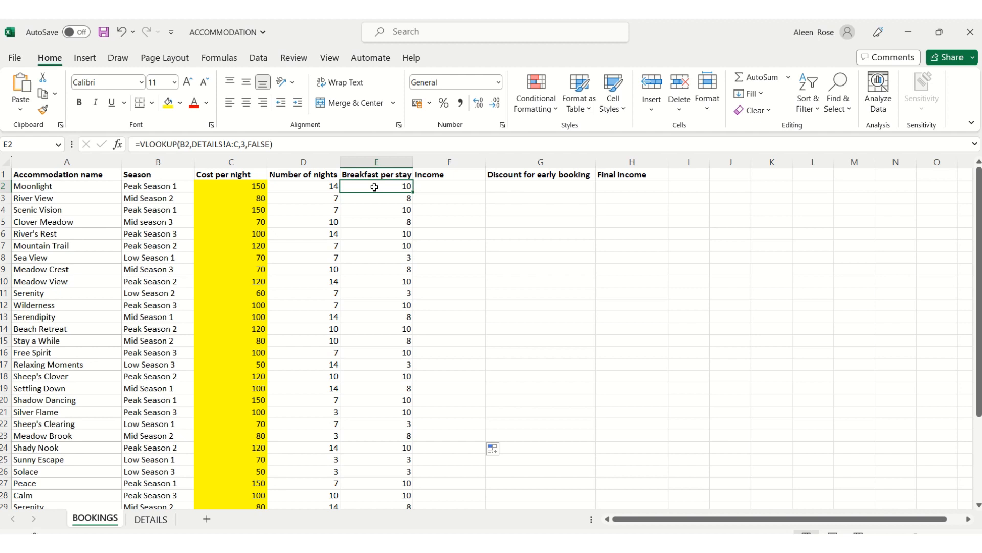
# - Calculate the Moonlight income in F2 with =D2*(C2+E2) and fill the formula down the Income column to F17
pyautogui.click(424, 187)
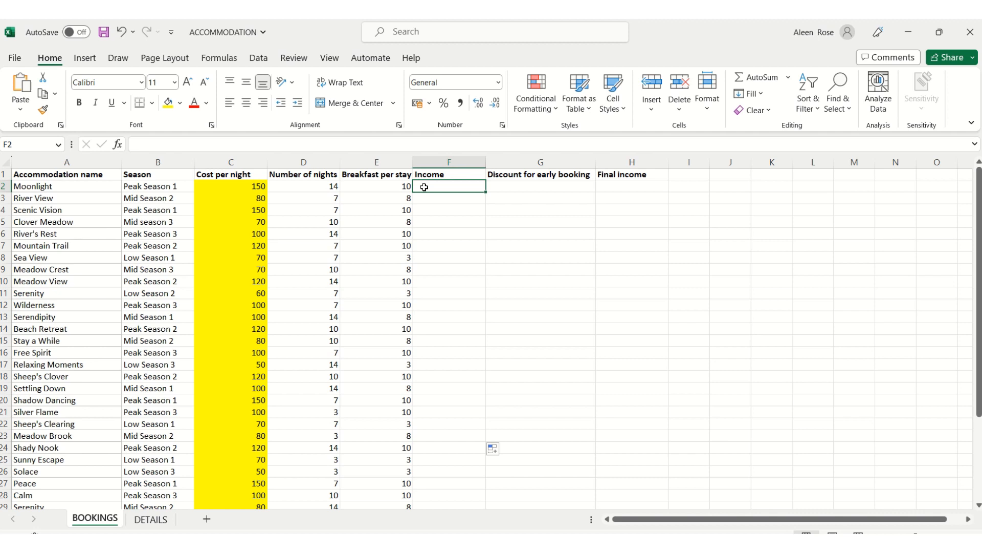
pyautogui.write('=')
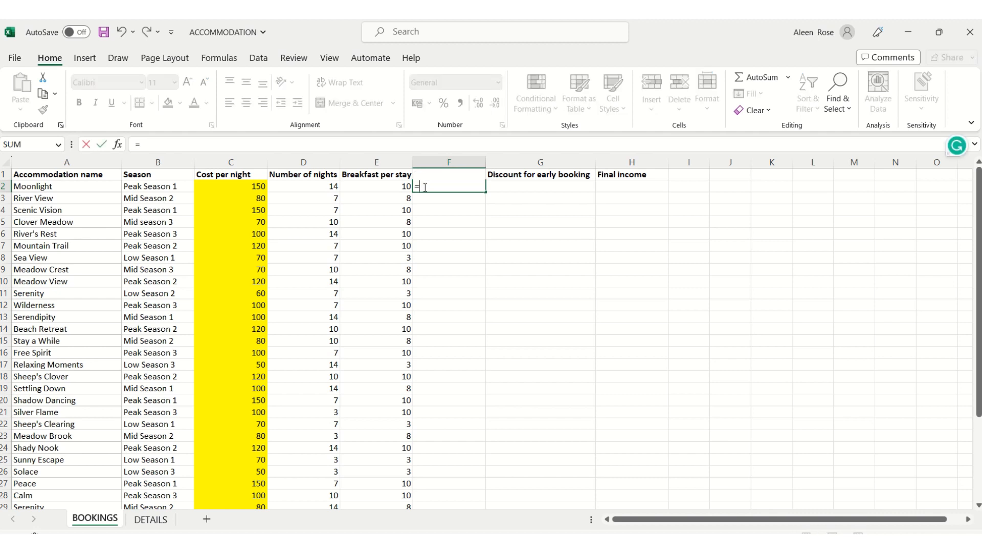
pyautogui.click(302, 184)
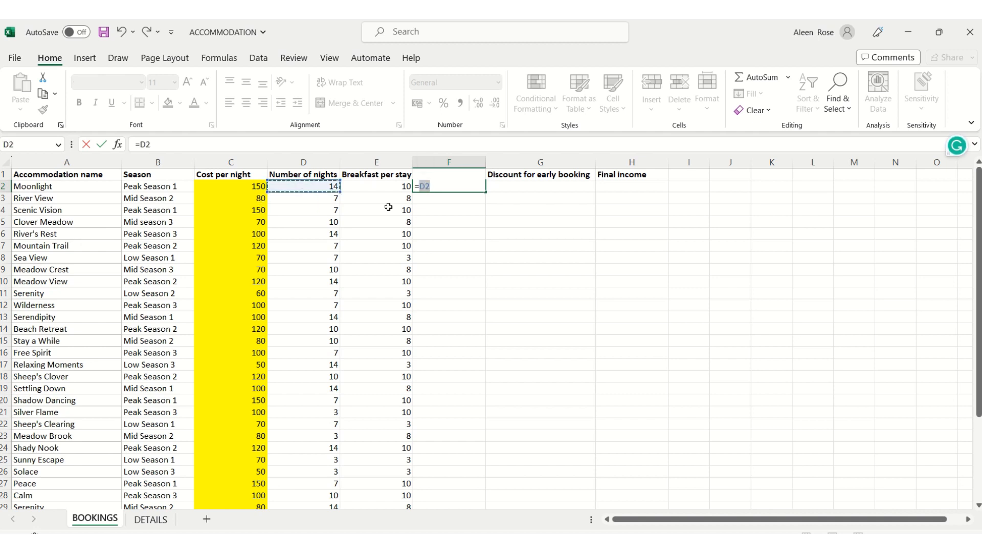
pyautogui.write('(')
pyautogui.press('BackSpace')
pyautogui.write('*(')
pyautogui.click(255, 185)
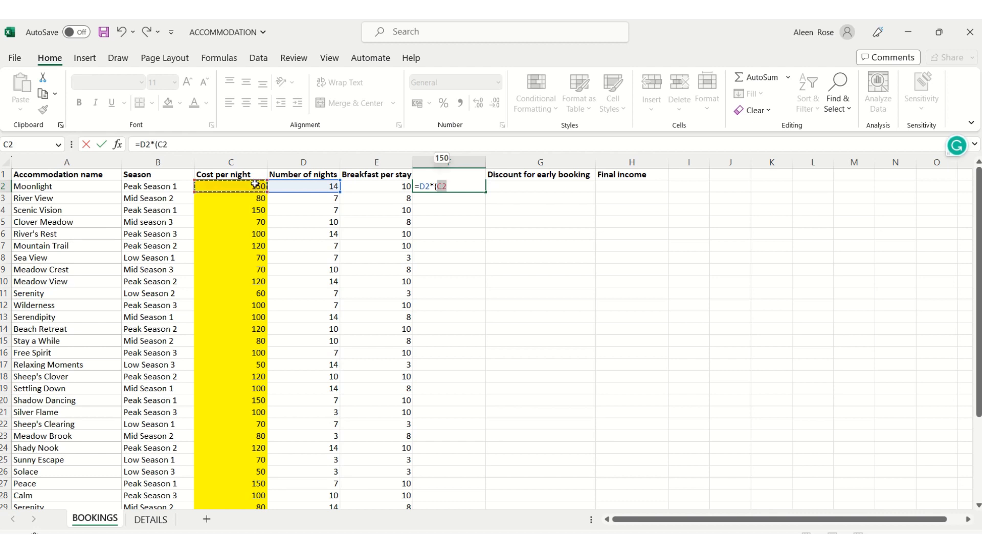
pyautogui.write('+')
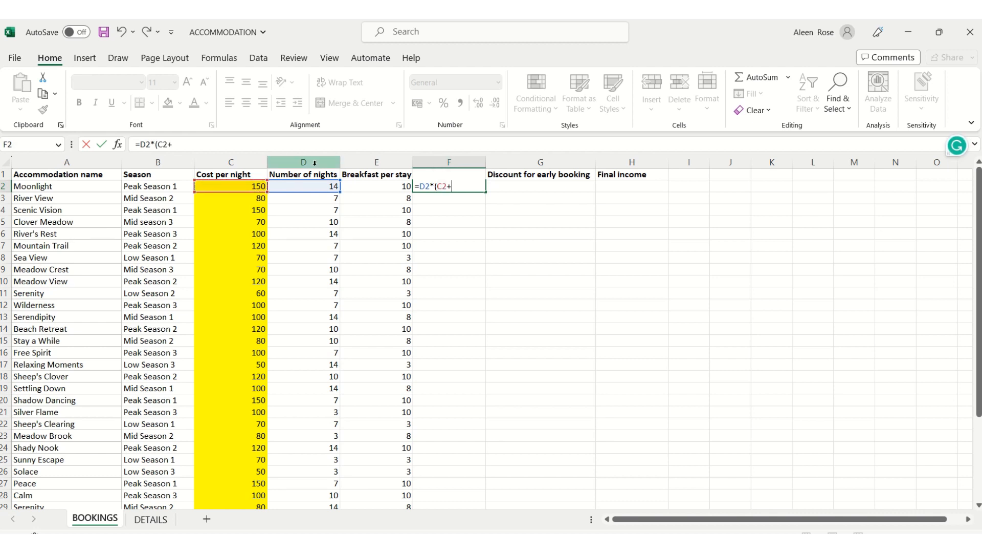
pyautogui.click(386, 187)
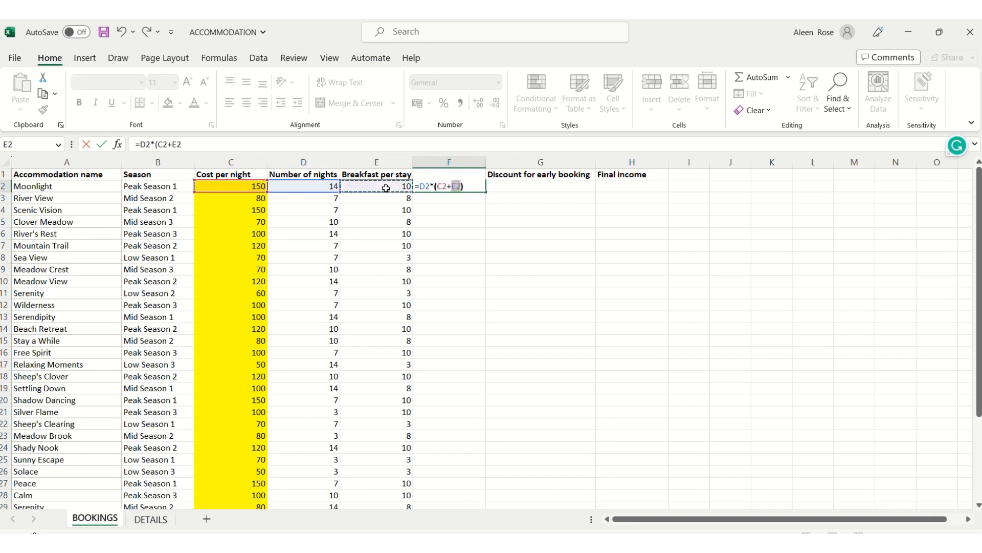
pyautogui.press('Return')
pyautogui.click(440, 187)
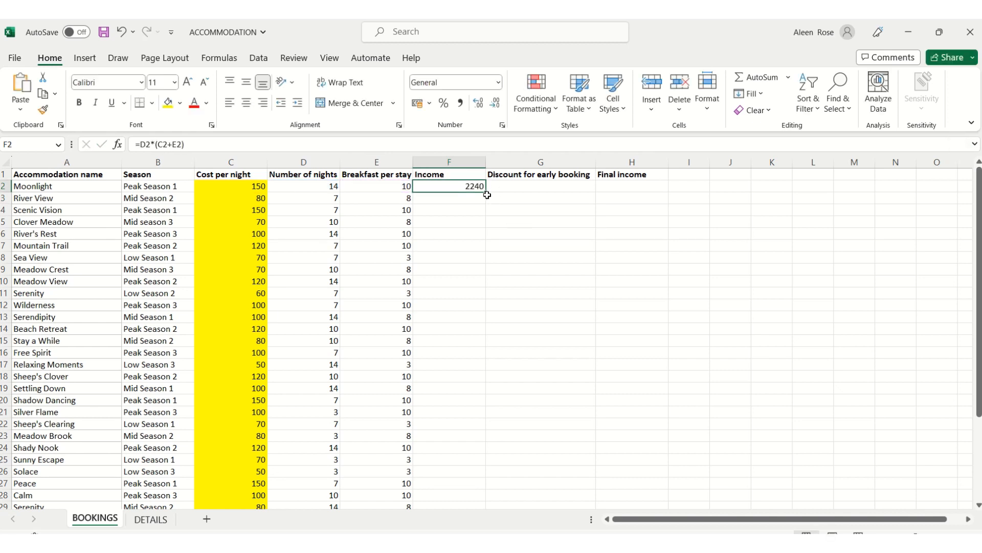
pyautogui.moveTo(487, 193); pyautogui.dragTo(476, 323)
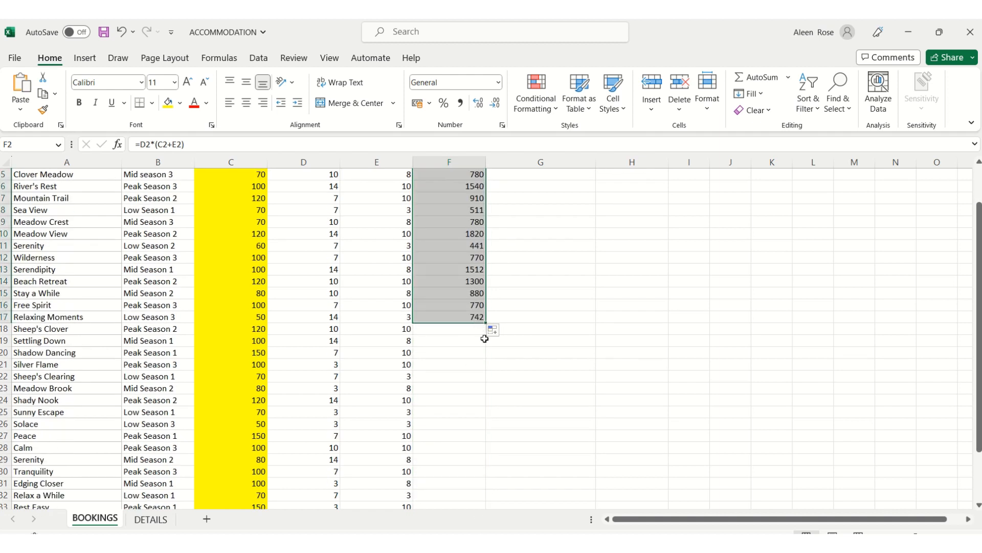
# - Enter the alternative income formula =(D18*C18)+(E18*D18) in cell F18 for Sheep's Clover
pyautogui.click(468, 328)
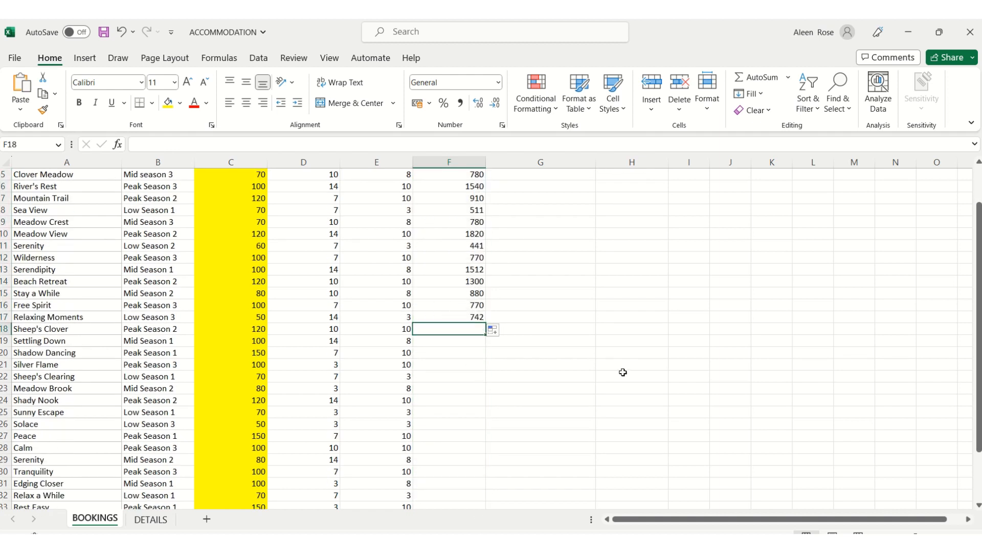
pyautogui.write('=')
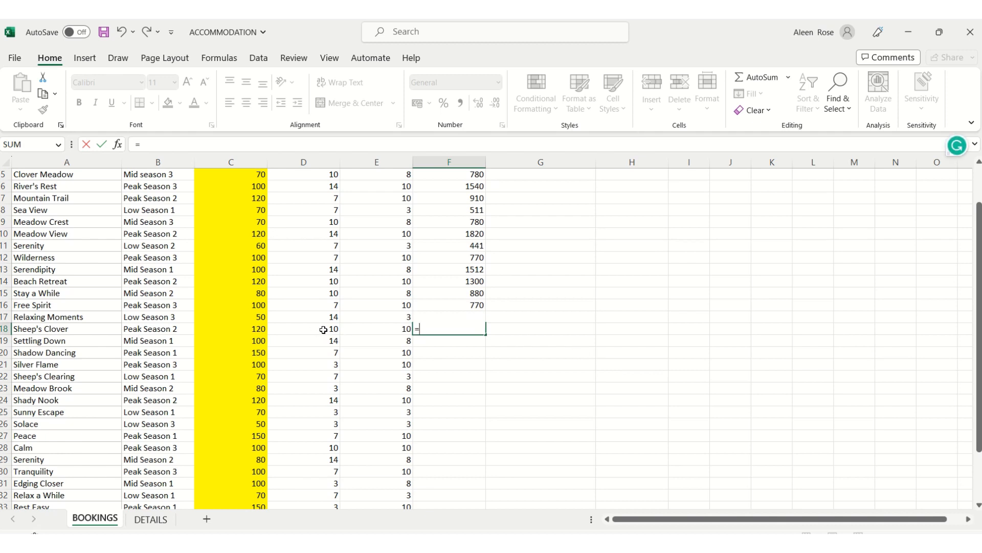
pyautogui.write('(')
pyautogui.click(324, 329)
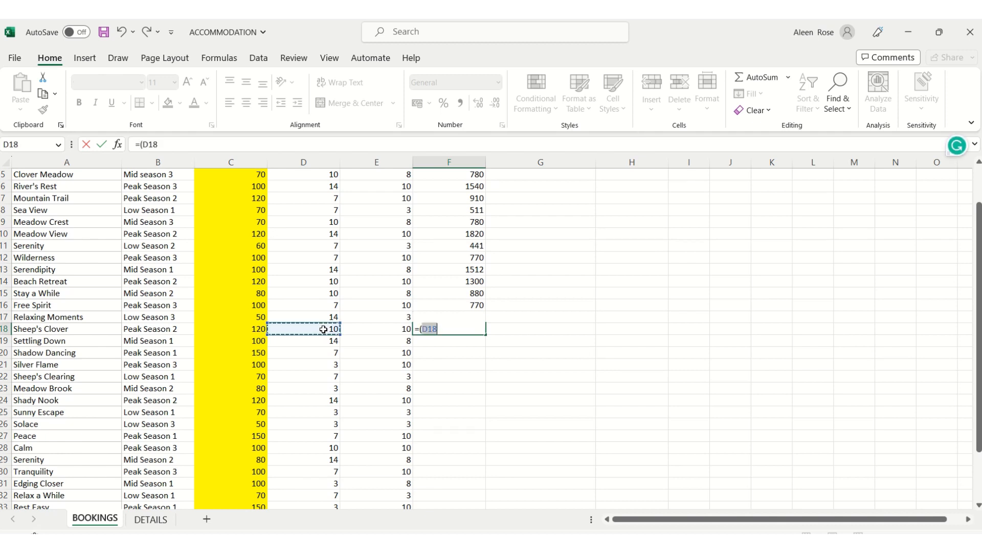
pyautogui.write('*')
pyautogui.click(249, 329)
pyautogui.write(')')
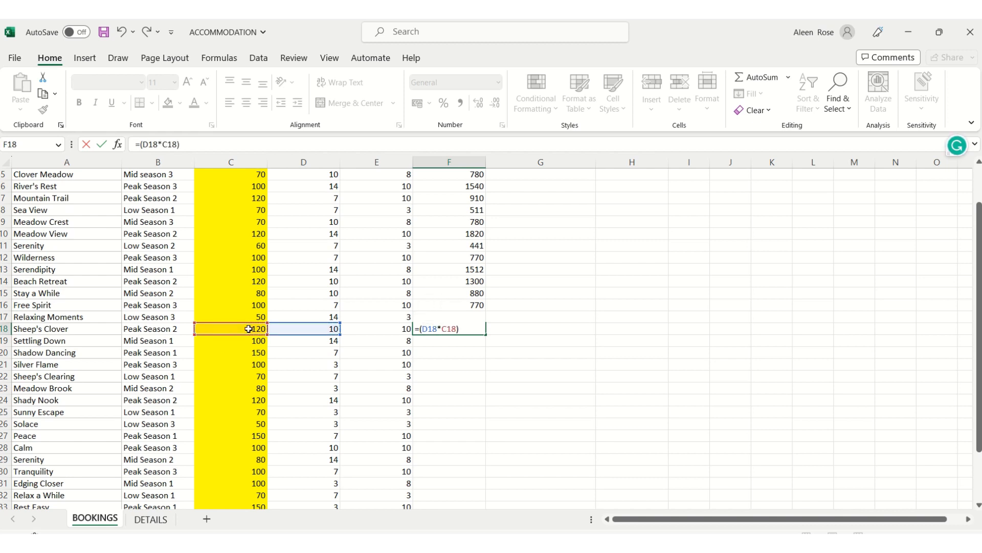
pyautogui.write('+(')
pyautogui.click(368, 328)
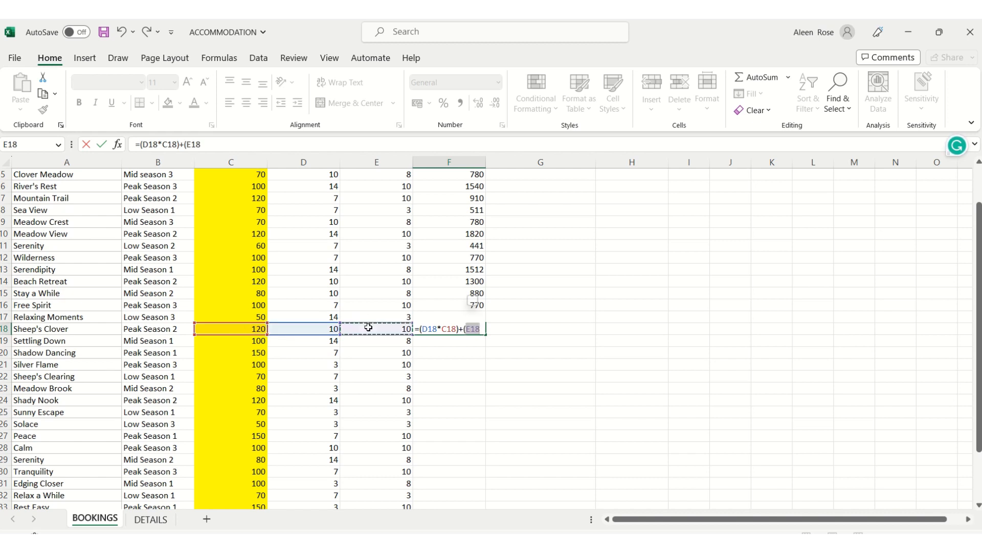
pyautogui.write('*')
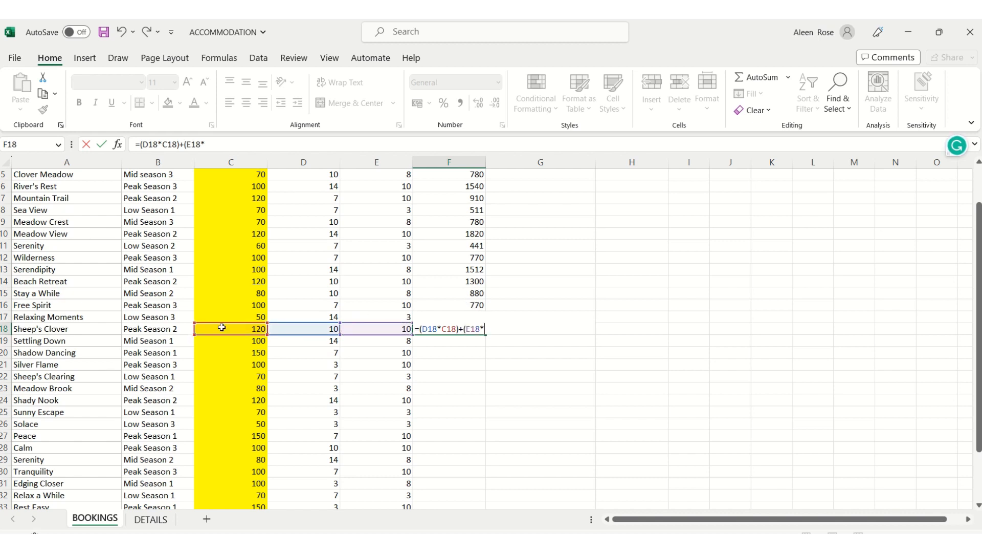
pyautogui.click(287, 329)
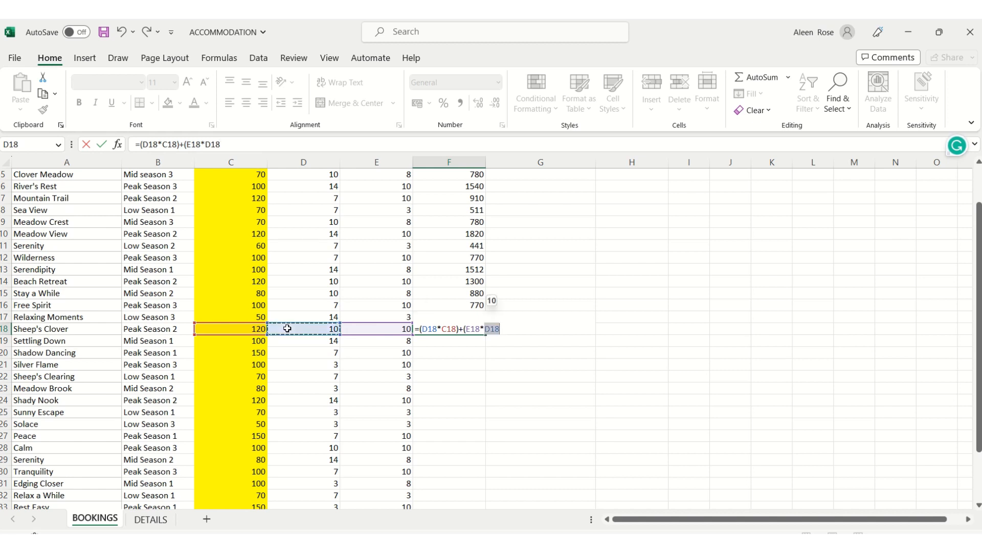
pyautogui.write(')')
pyautogui.press('Return')
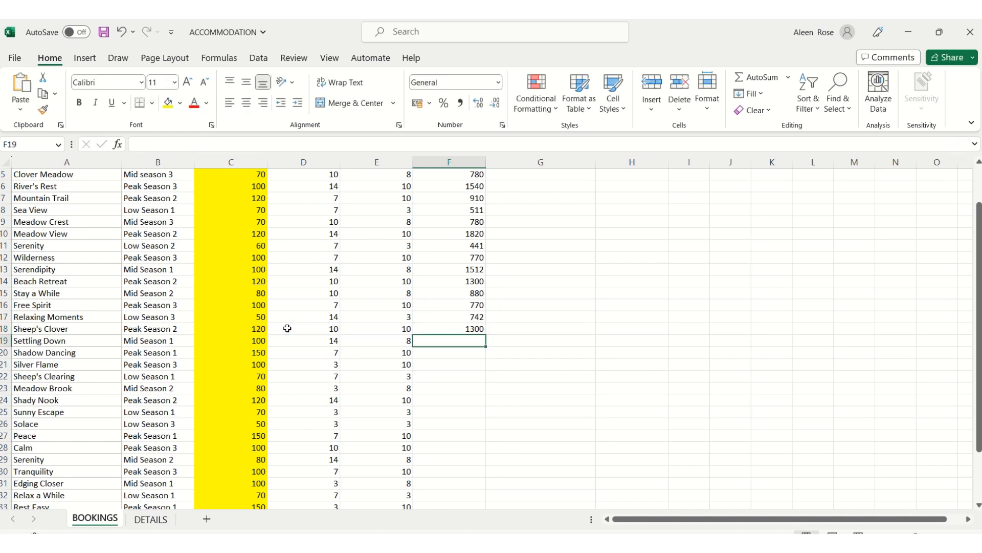
# - Fill the F18 income formula down to F33 and check the Income formulas in F4 and F9
pyautogui.click(461, 328)
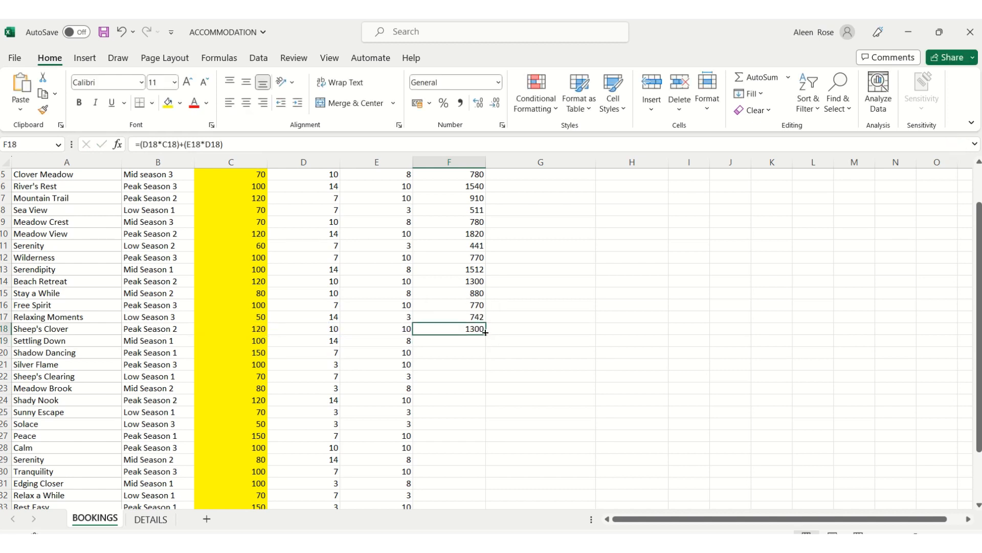
pyautogui.moveTo(485, 333); pyautogui.dragTo(461, 484)
pyautogui.scroll(2, 461, 281)
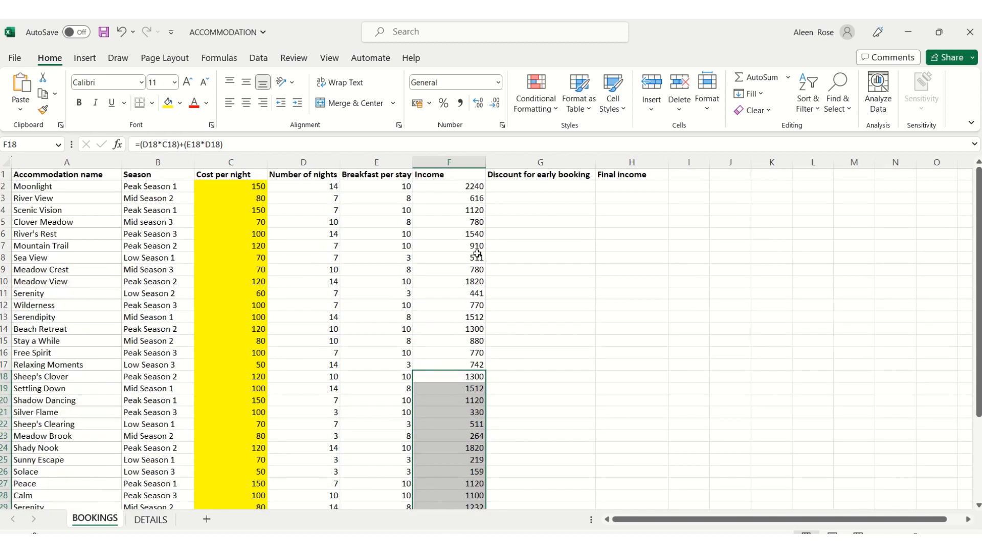
pyautogui.click(443, 207)
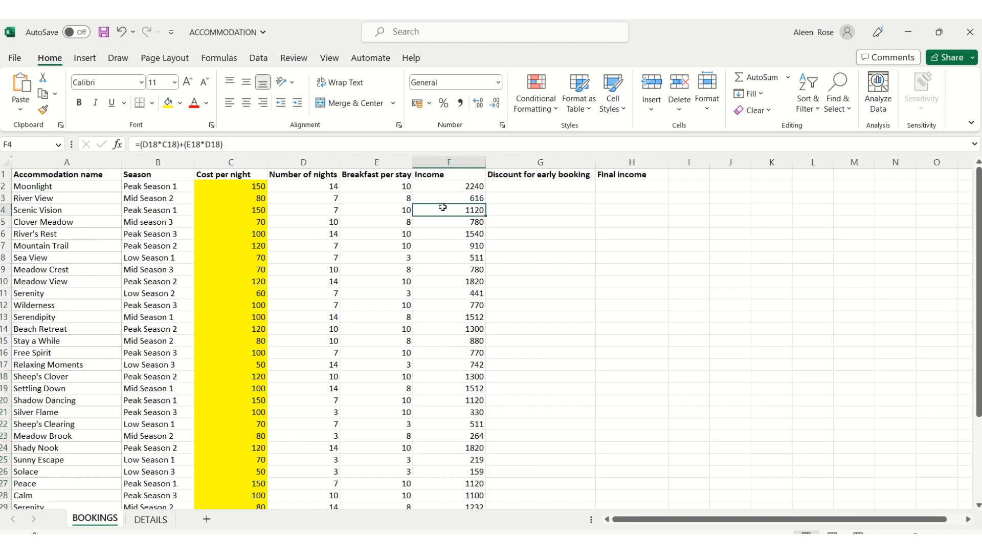
pyautogui.click(454, 265)
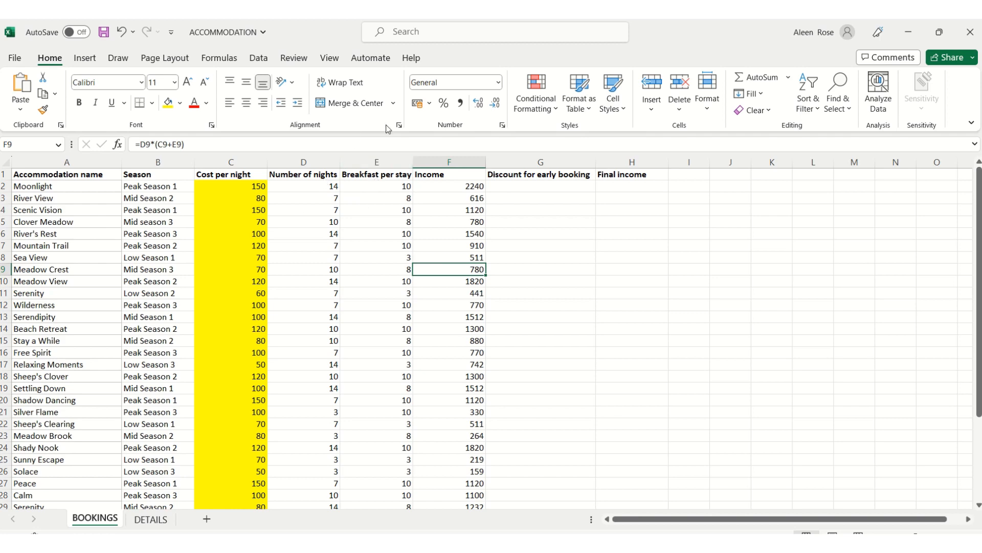
# - Shade the Breakfast per stay cells E2:E33 yellow
pyautogui.moveTo(386, 187); pyautogui.dragTo(375, 470)
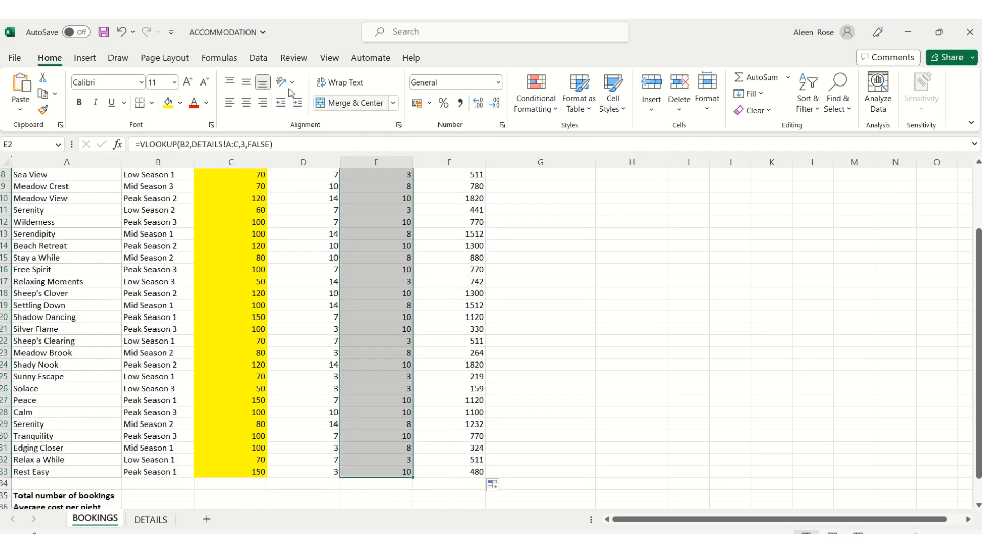
pyautogui.click(168, 102)
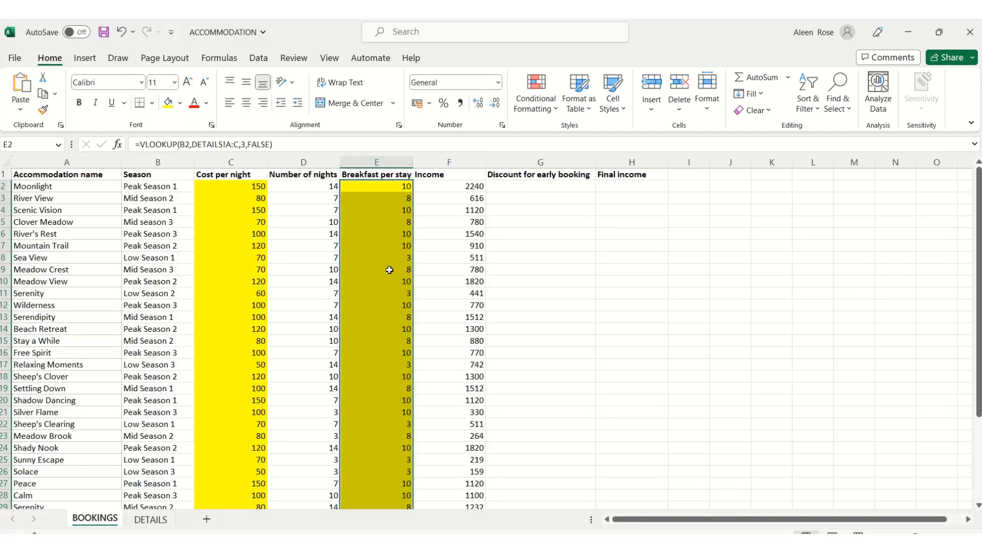
pyautogui.click(528, 183)
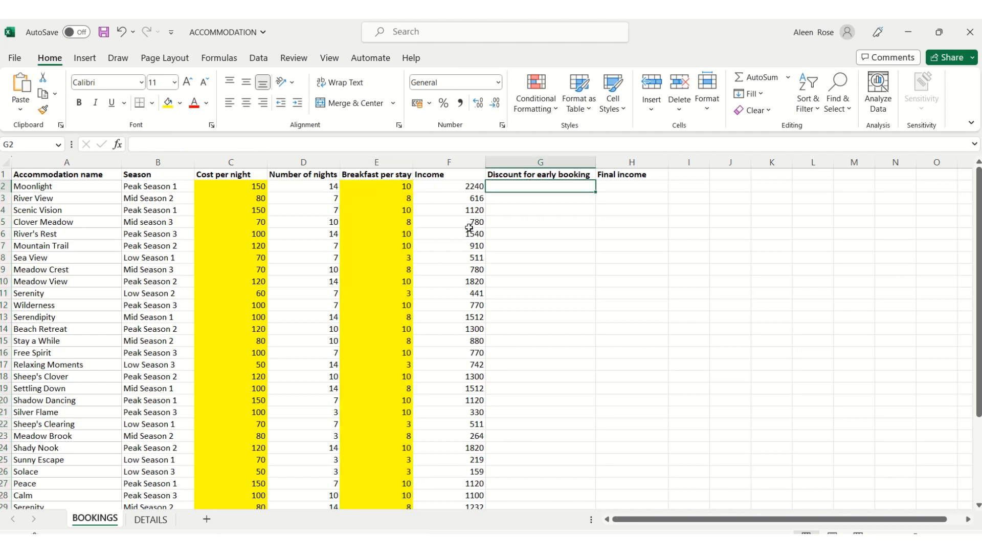
# - Review the early booking discount rates and their cost threshold on the DETAILS sheet, along with Moonlight's income in BOOKINGS cell F2
pyautogui.click(150, 520)
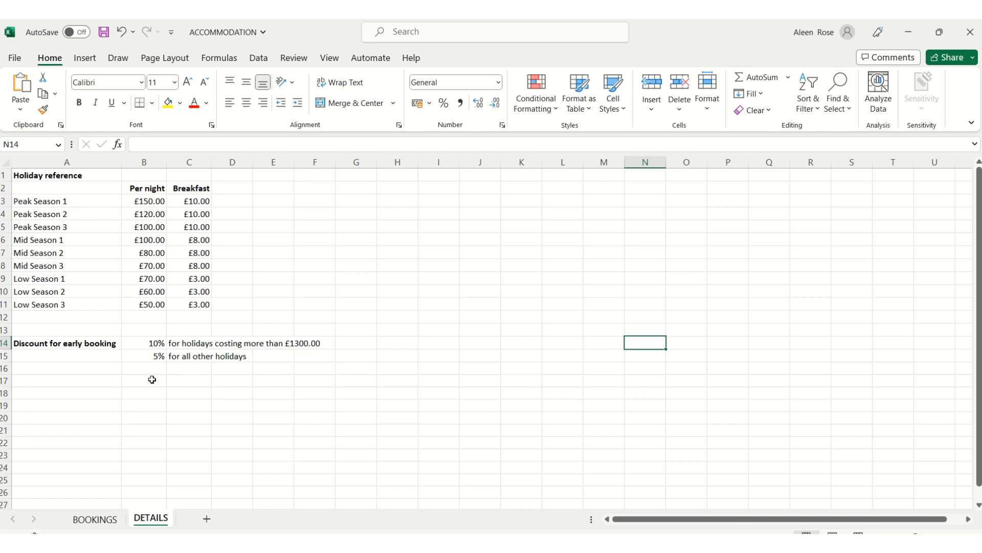
pyautogui.click(98, 520)
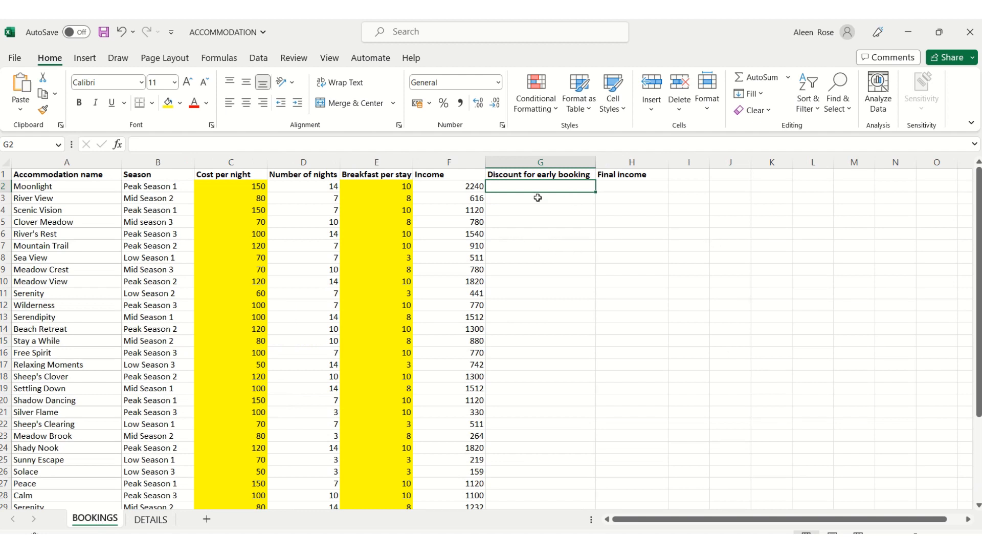
pyautogui.click(464, 186)
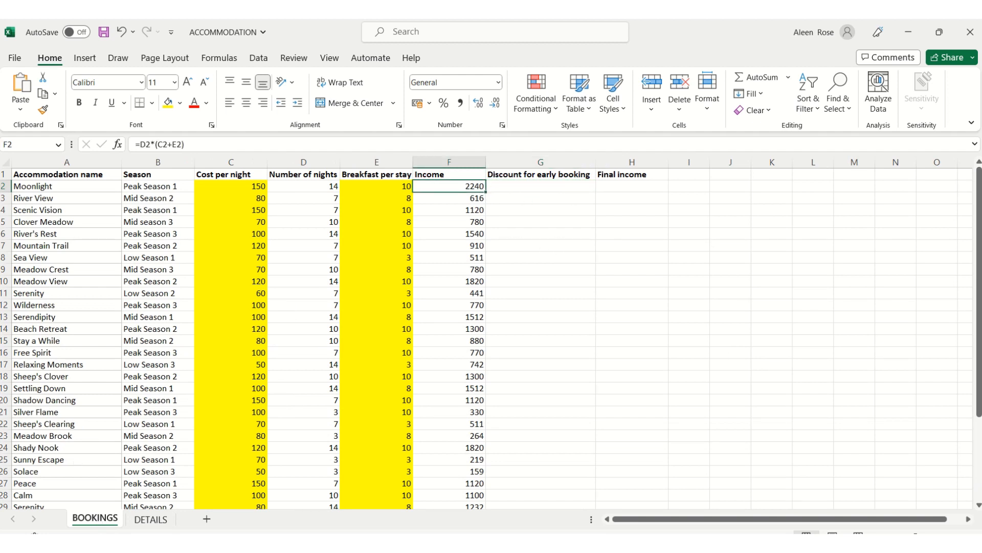
pyautogui.click(151, 519)
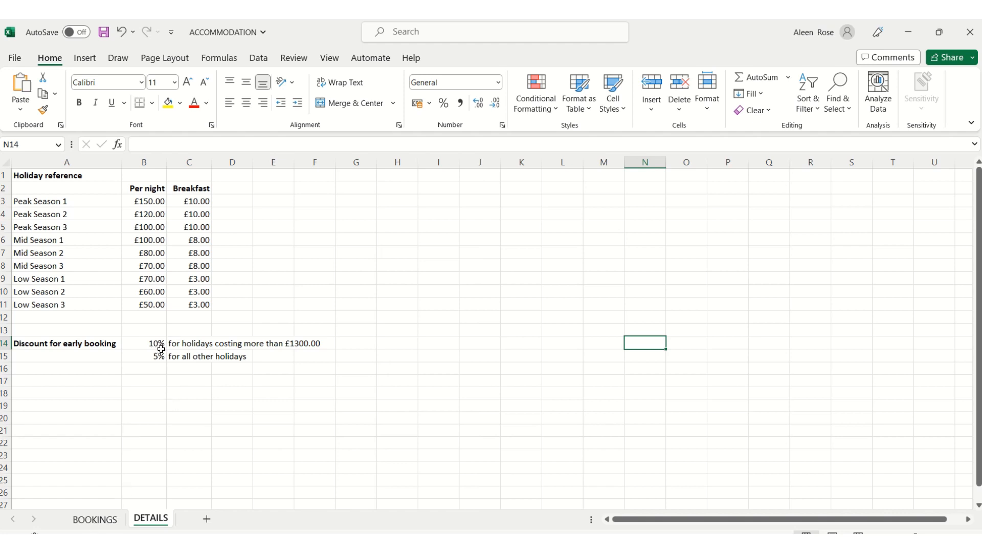
pyautogui.click(95, 519)
# - Enter =IF(F2>1300,F2*DETAILS!B14) in BOOKINGS cell G2 as the early booking discount for Moonlight
pyautogui.click(588, 186)
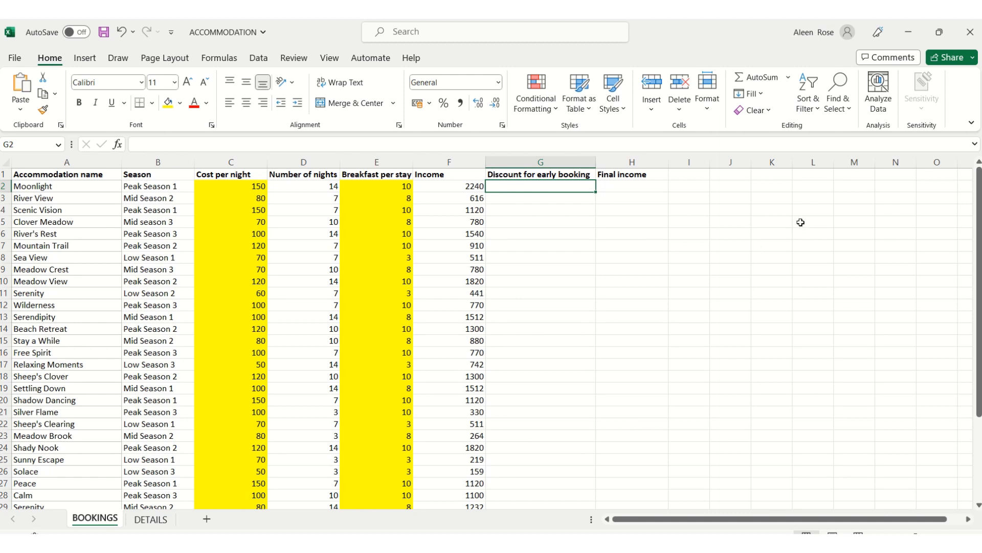
pyautogui.write('=if(')
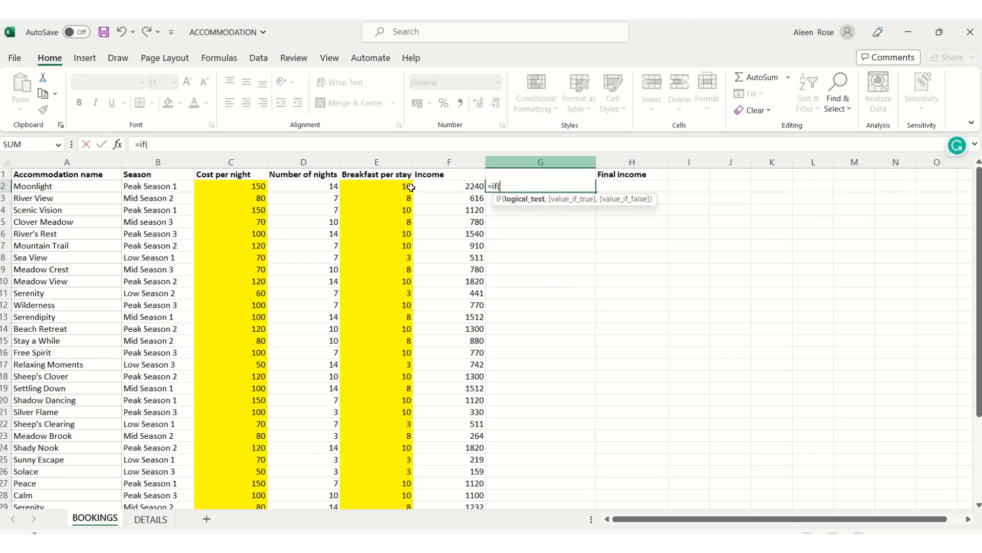
pyautogui.click(449, 186)
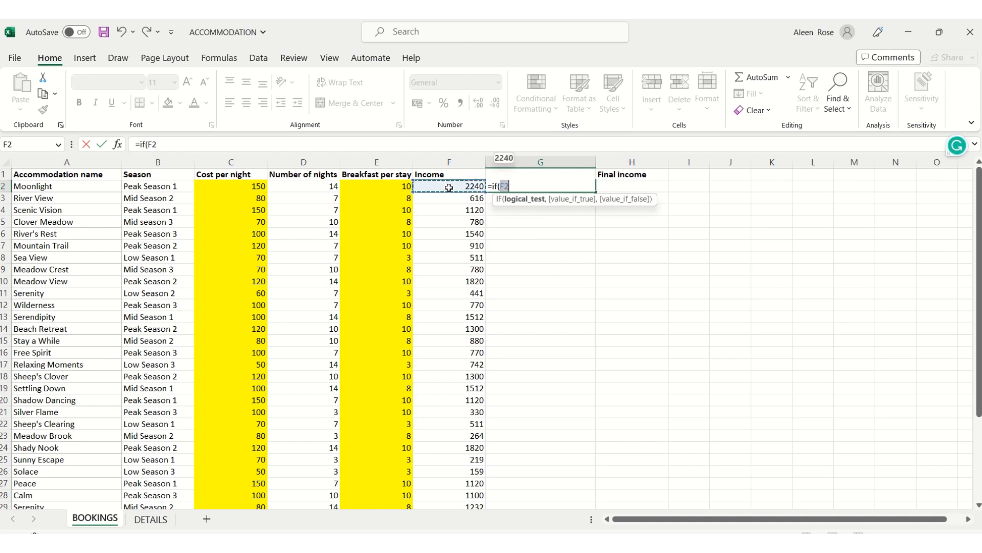
pyautogui.write('>')
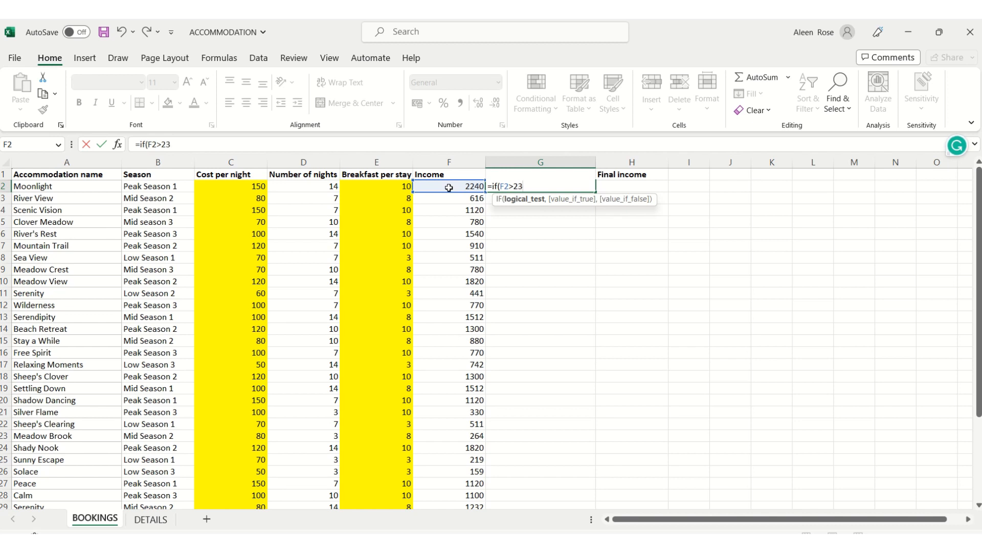
pyautogui.write('1300,')
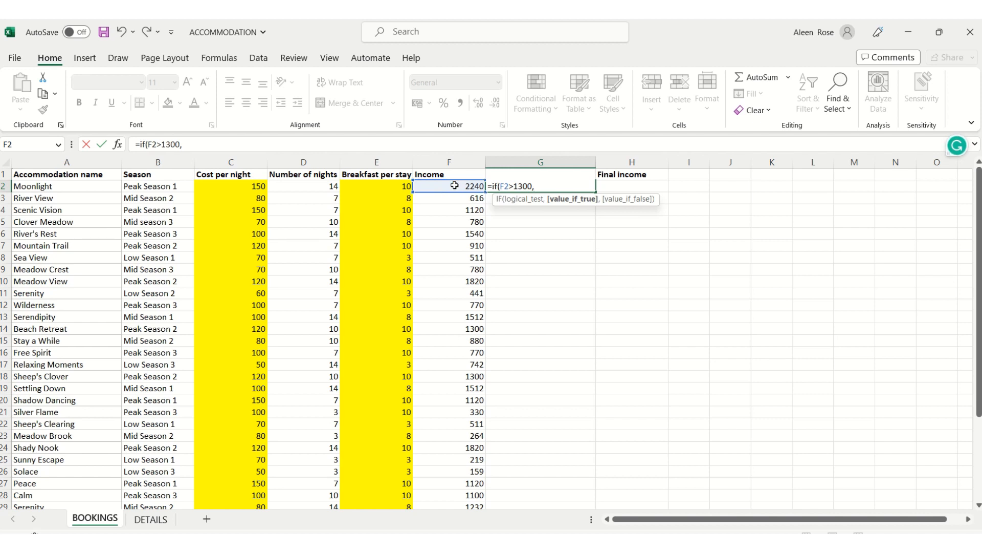
pyautogui.click(455, 185)
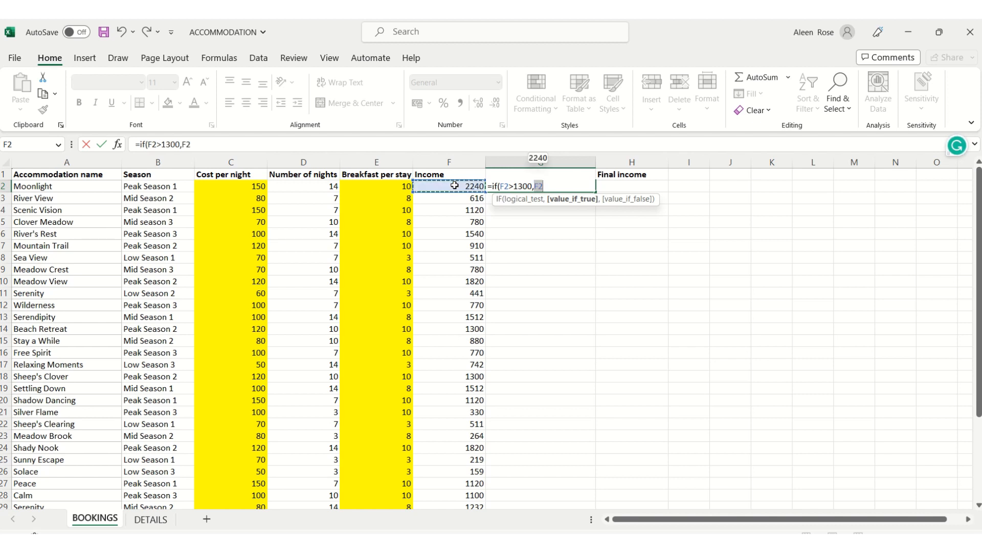
pyautogui.write('*')
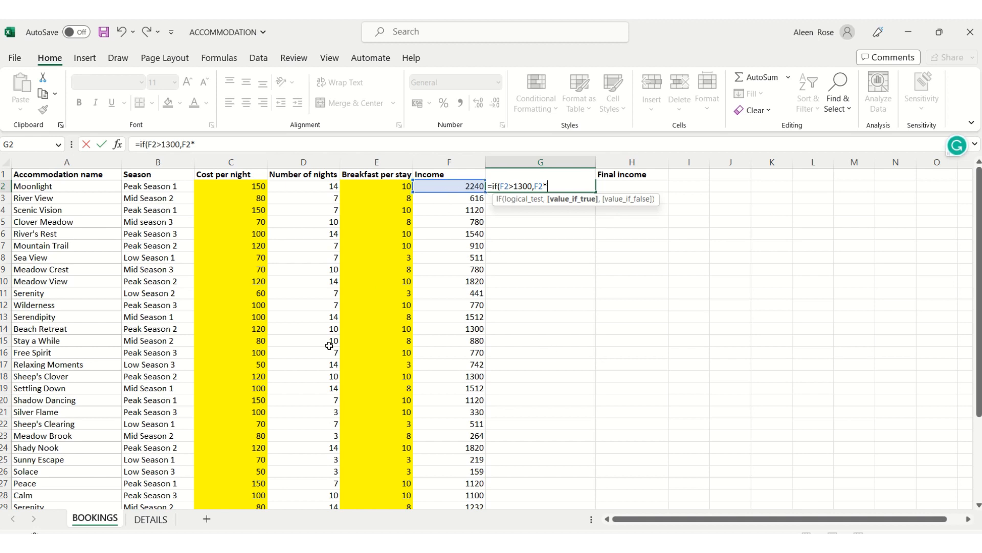
pyautogui.click(164, 520)
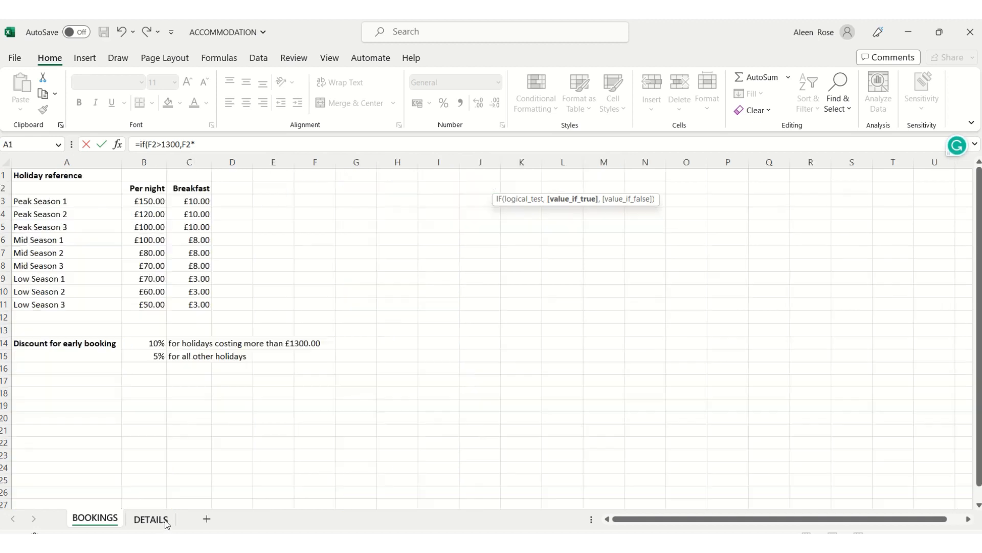
pyautogui.click(143, 344)
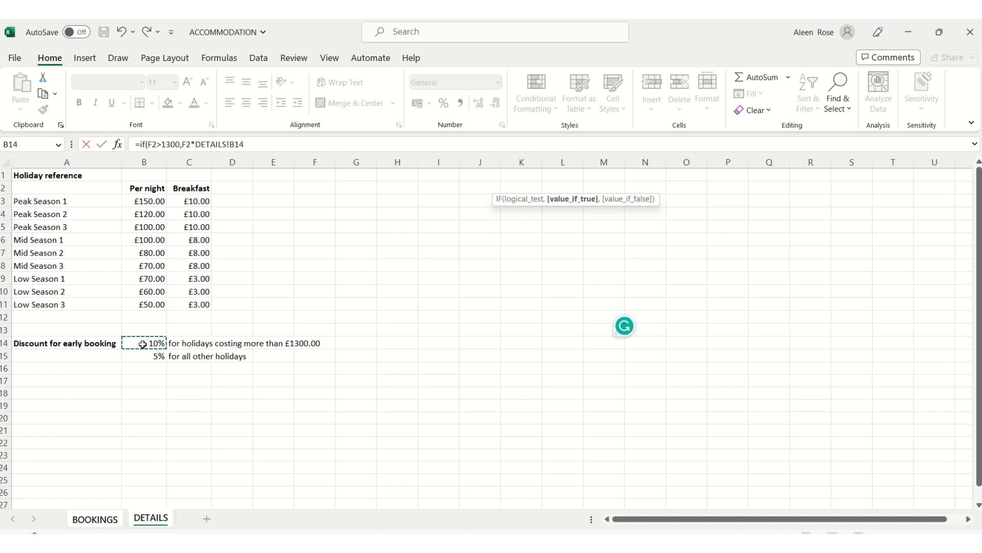
pyautogui.click(301, 147)
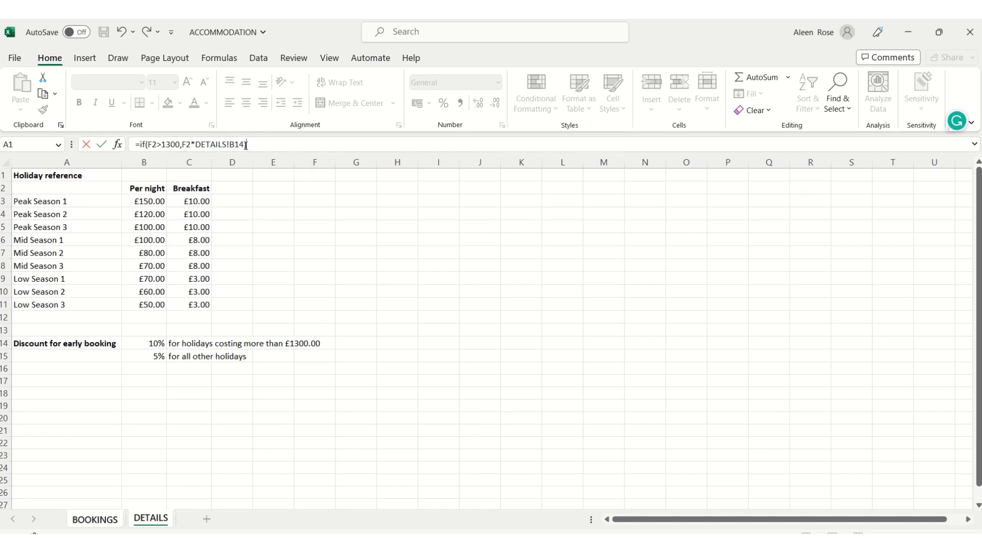
pyautogui.press('Return')
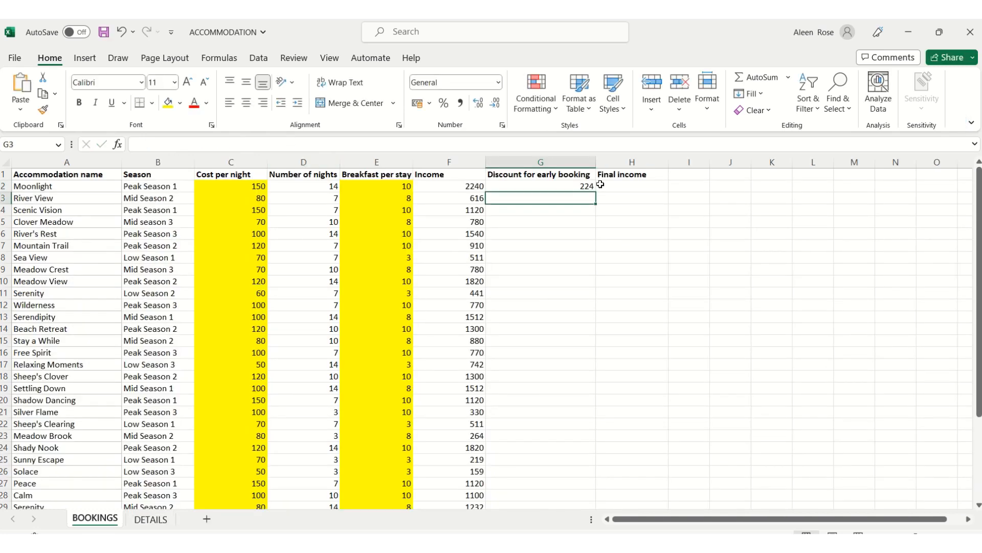
# - Add F2*DETAILS!B15 as the value-if-false argument of the IF formula in G2
pyautogui.press('Up')
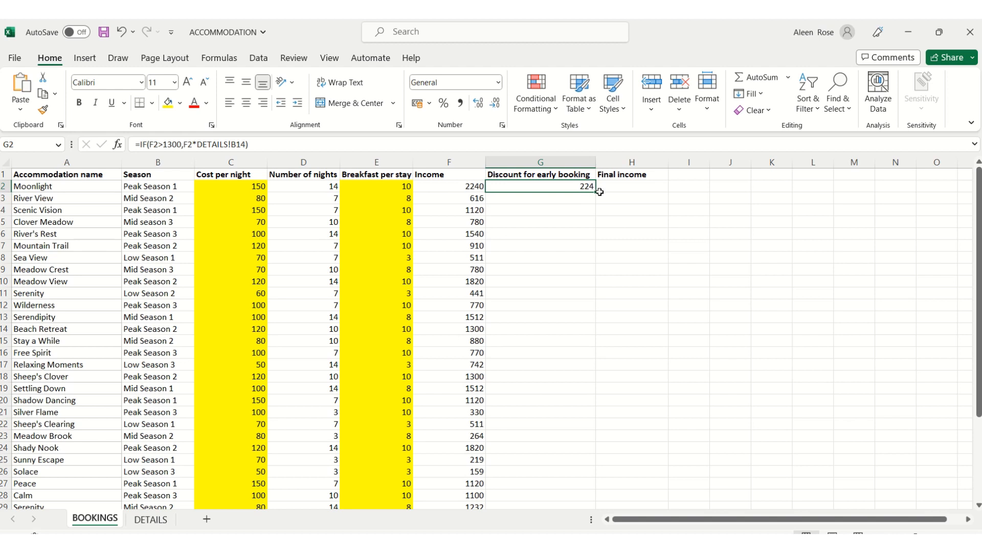
pyautogui.click(245, 143)
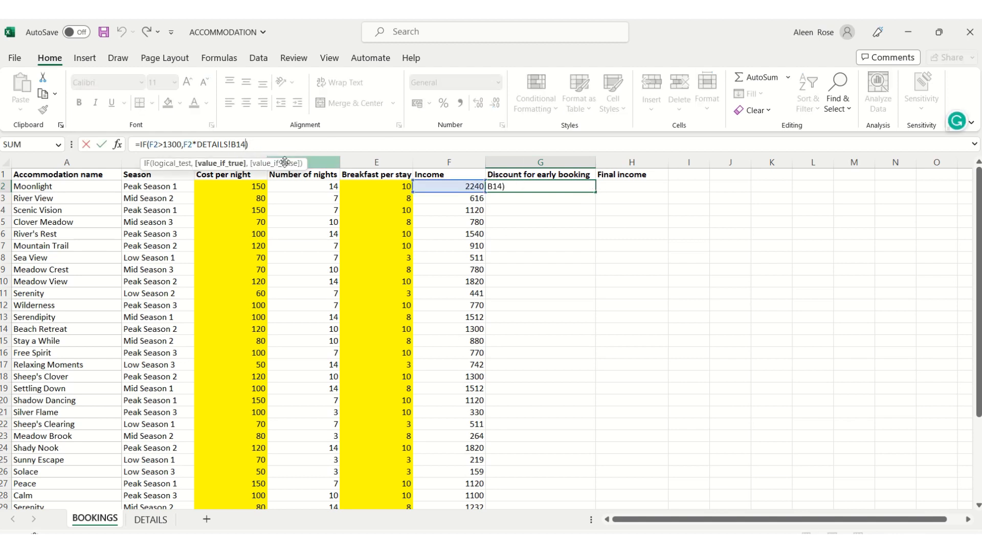
pyautogui.write(',')
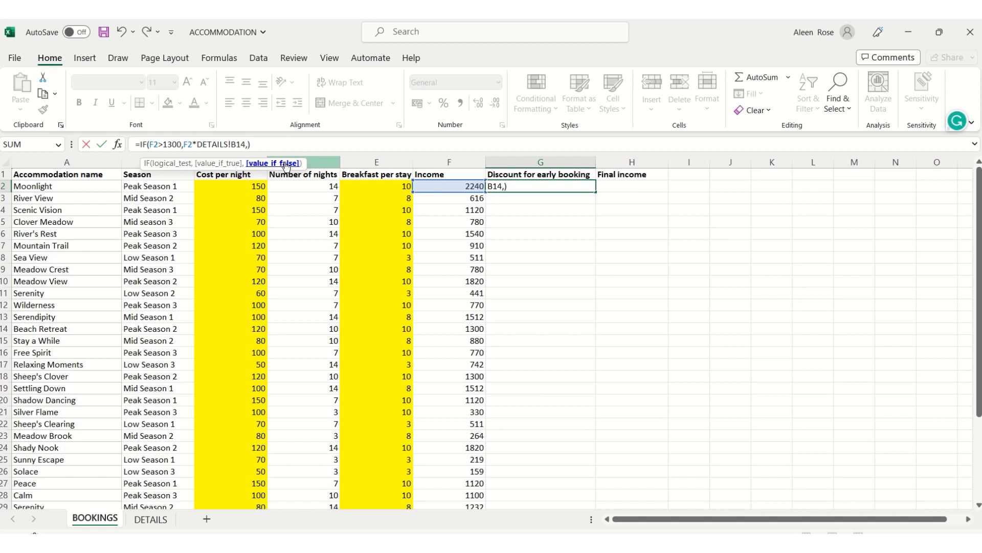
pyautogui.click(434, 186)
pyautogui.write('*')
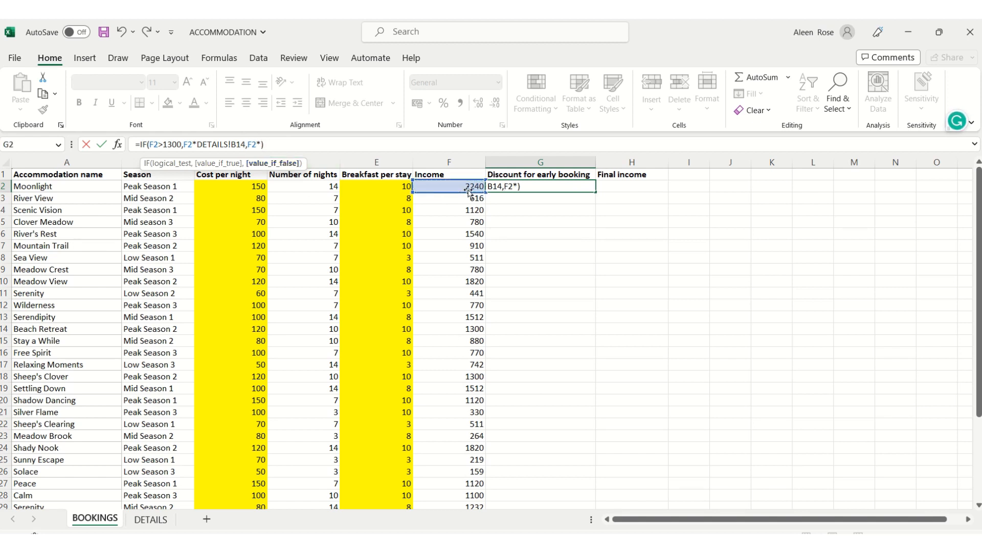
pyautogui.click(144, 523)
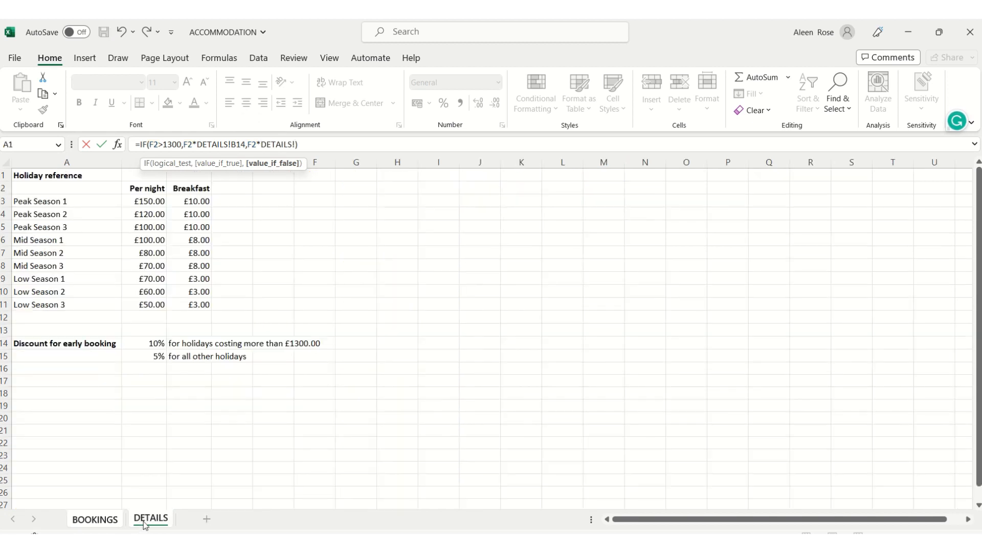
pyautogui.click(159, 356)
pyautogui.press('Return')
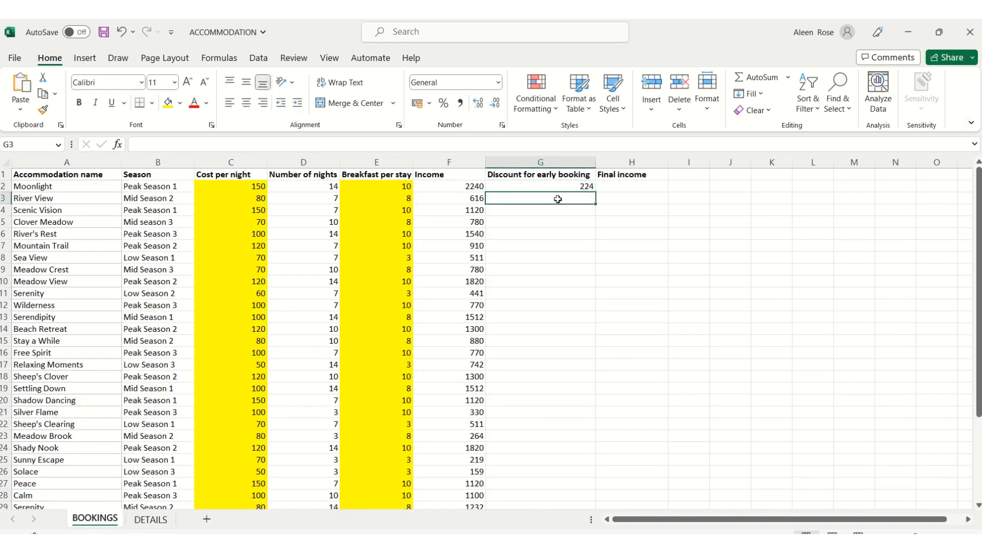
# - Fill the G2 discount formula down the Discount for early booking column to G33
pyautogui.click(576, 187)
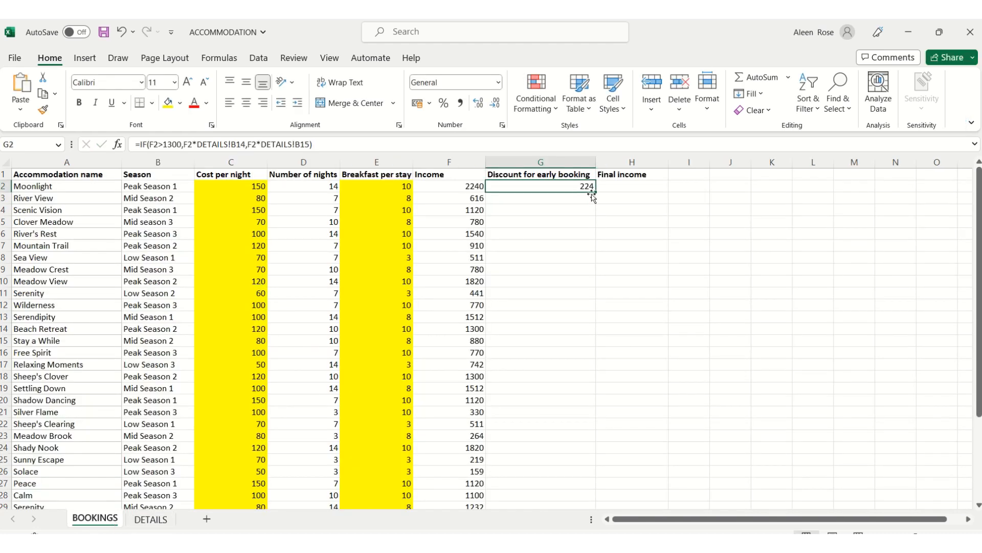
pyautogui.moveTo(596, 191); pyautogui.dragTo(532, 488)
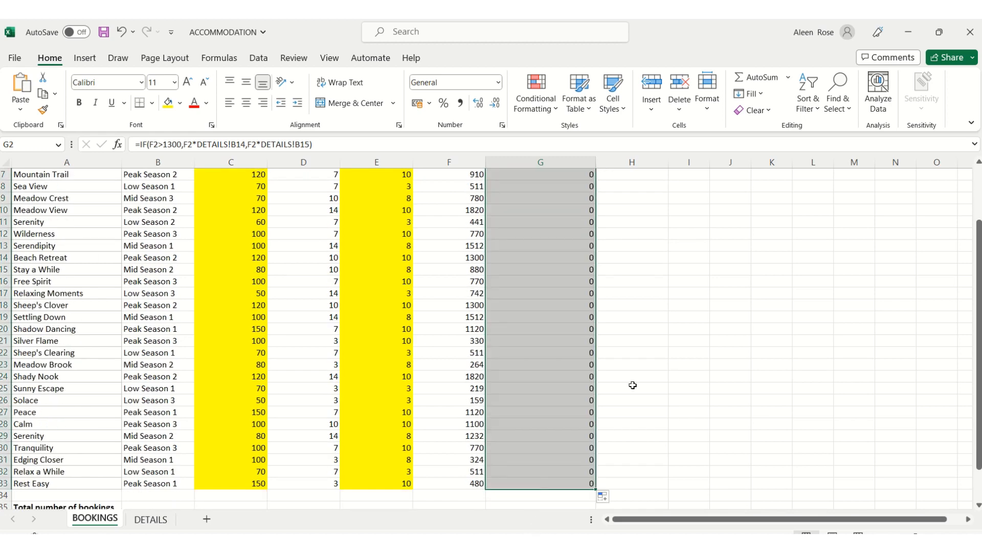
pyautogui.scroll(2, 633, 386)
# - Compare the discount formulas in G2, G3, G4 and G6, and check the DETAILS cells B18 and B19 that G6 references
pyautogui.click(522, 234)
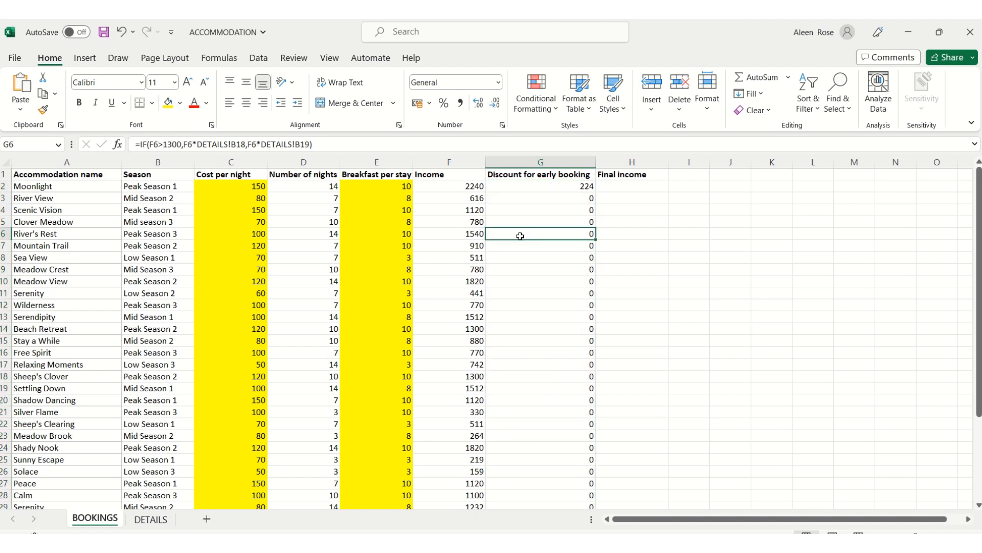
pyautogui.click(552, 196)
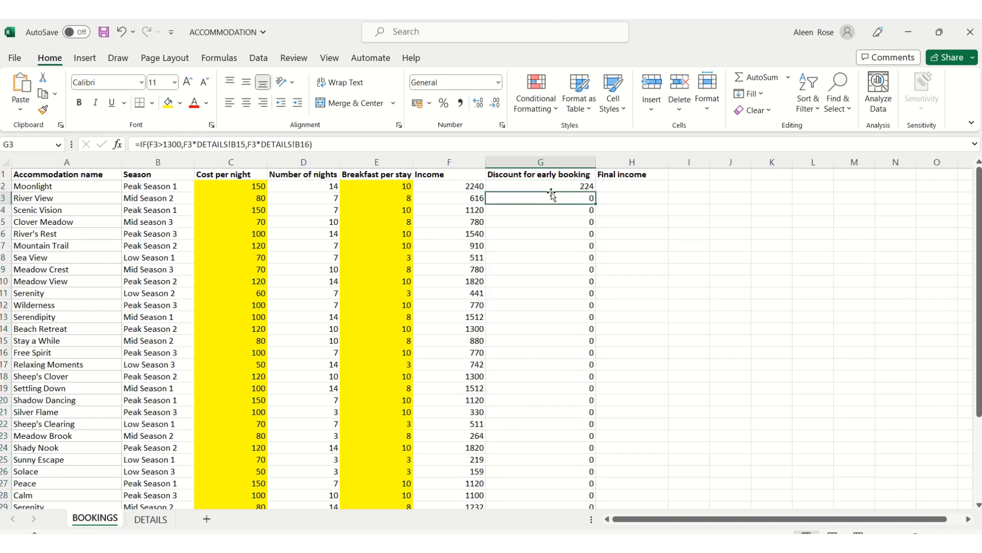
pyautogui.click(555, 186)
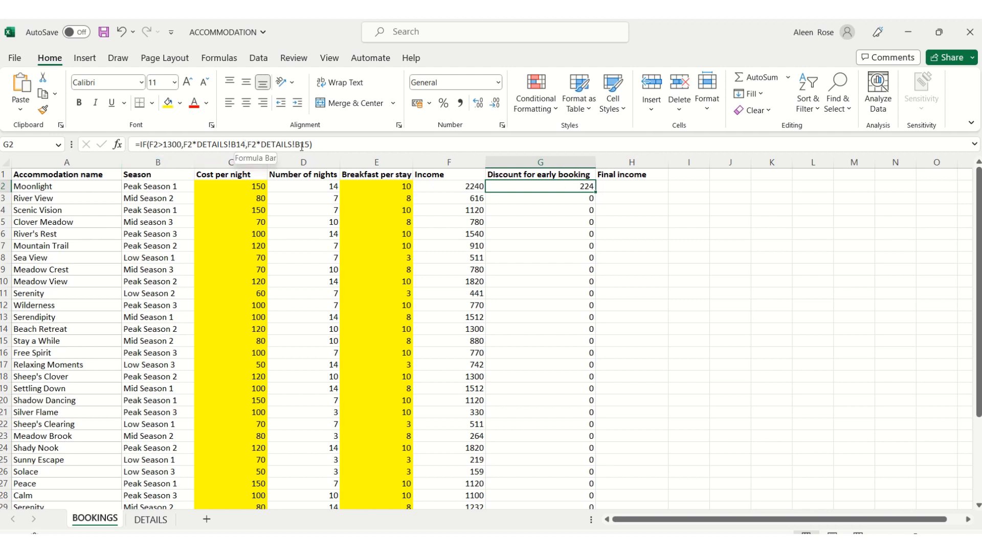
pyautogui.click(508, 197)
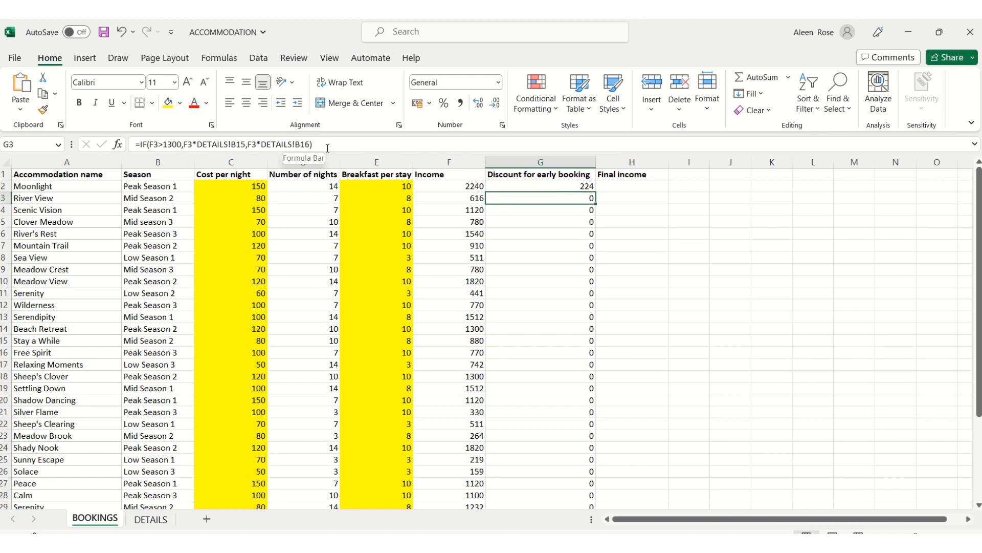
pyautogui.click(532, 210)
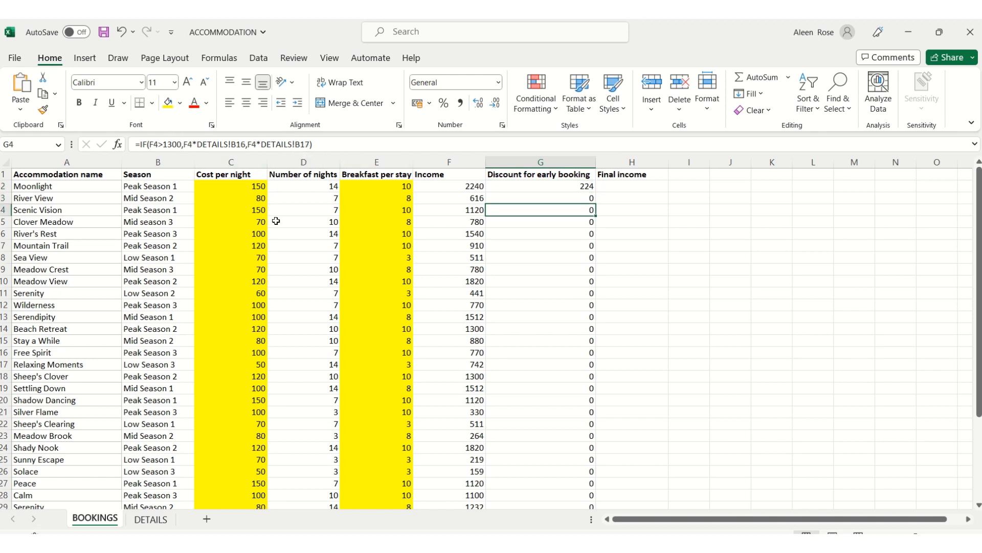
pyautogui.click(560, 235)
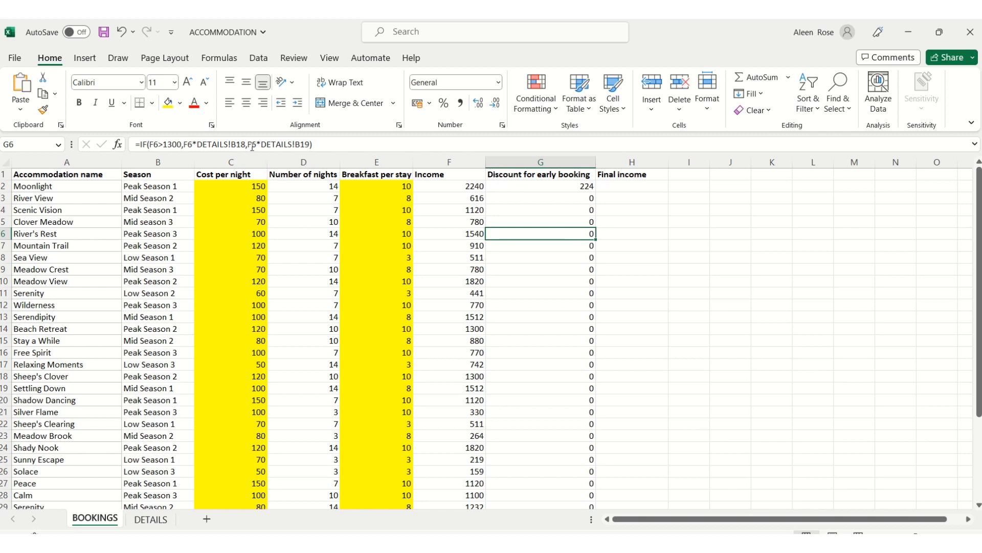
pyautogui.click(150, 519)
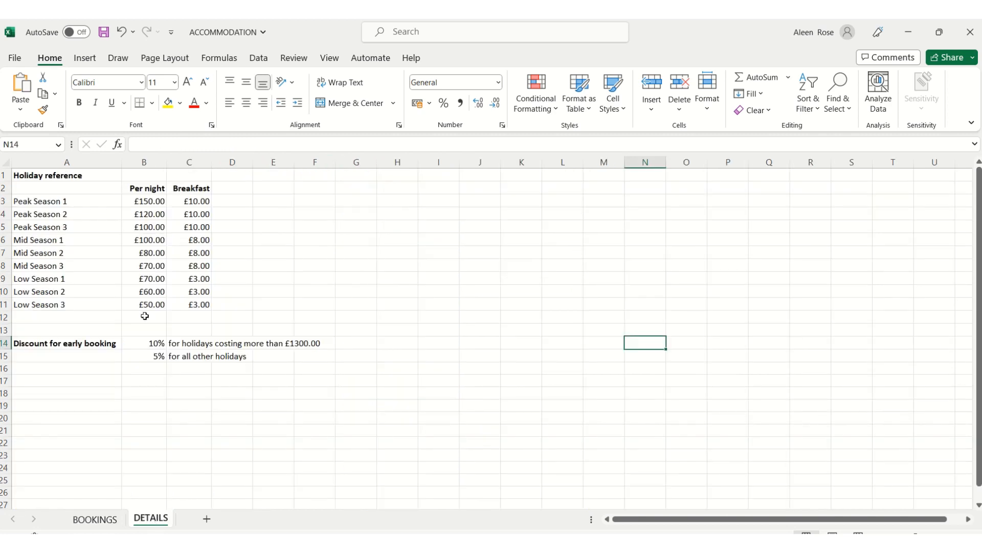
pyautogui.click(140, 397)
pyautogui.click(136, 406)
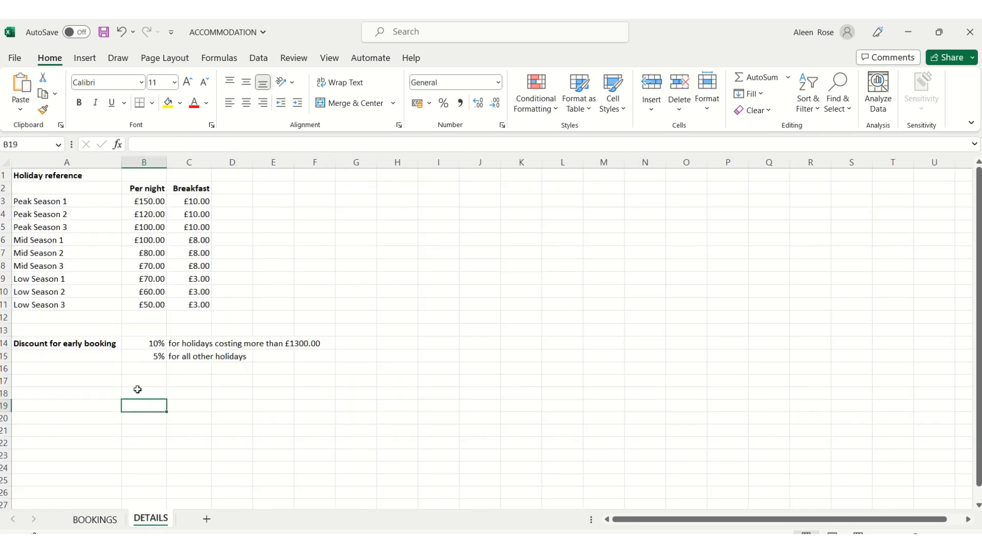
pyautogui.click(136, 392)
pyautogui.click(95, 519)
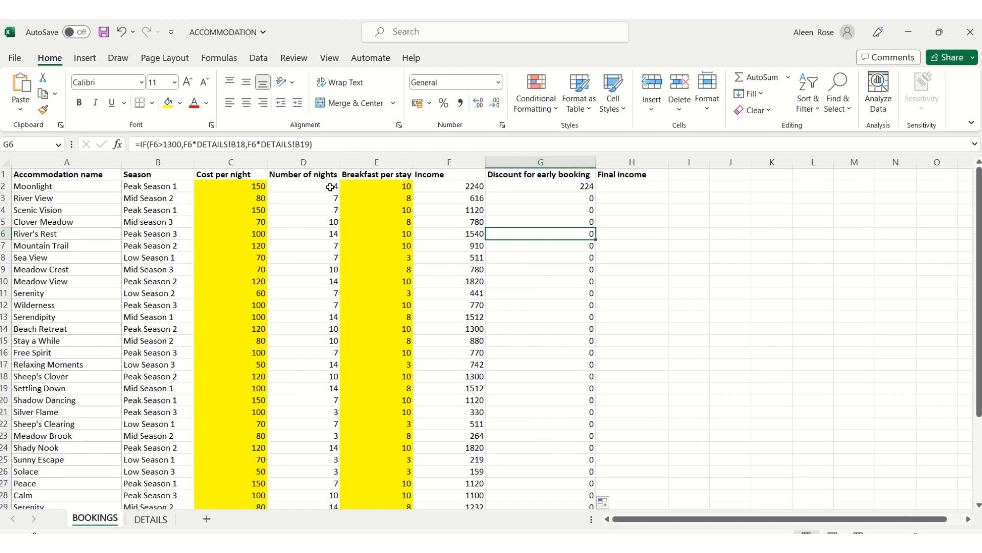
# - Make both DETAILS references absolute in the G2 discount formula, giving =IF(F2>1300,F2*DETAILS!$B$14,F2*DETAILS!$B$15)
pyautogui.click(587, 182)
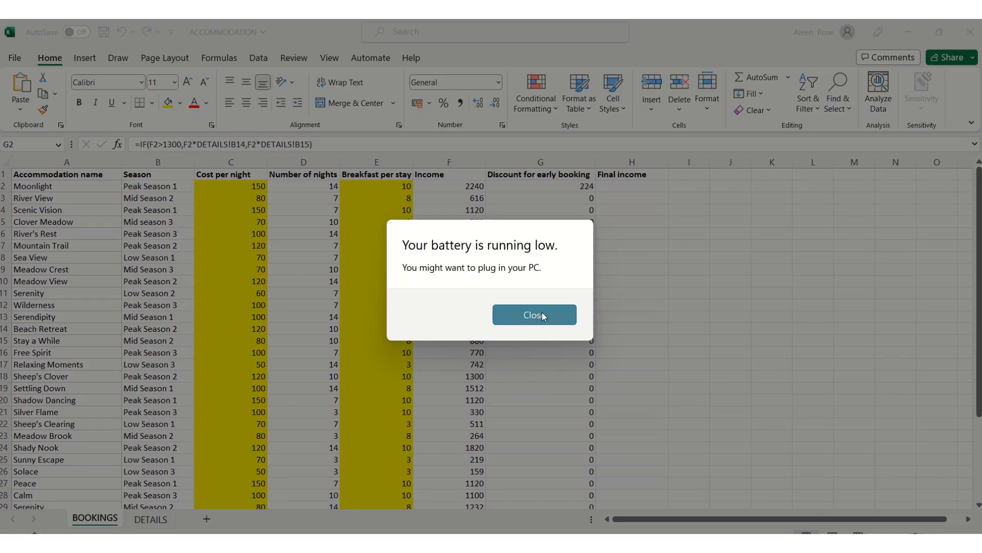
pyautogui.click(542, 312)
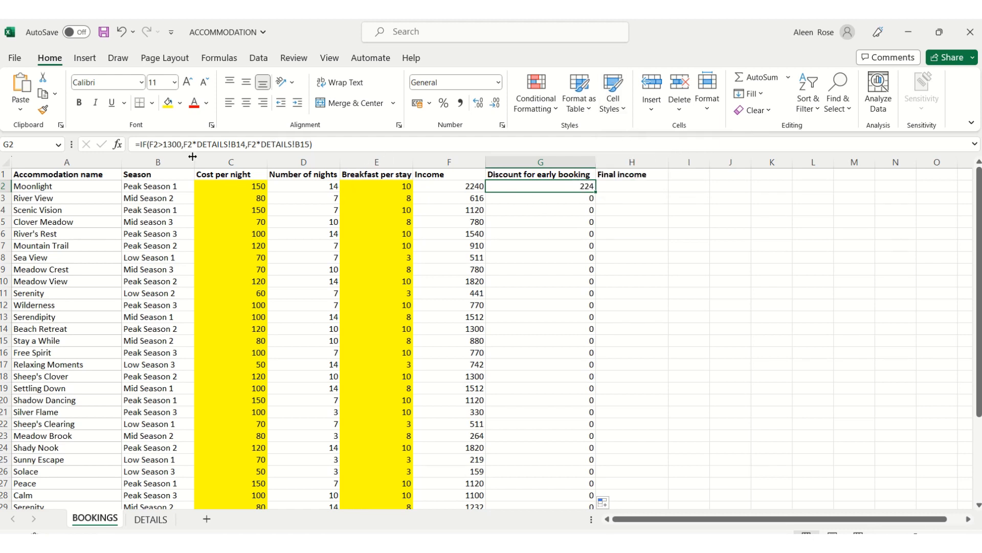
pyautogui.click(233, 147)
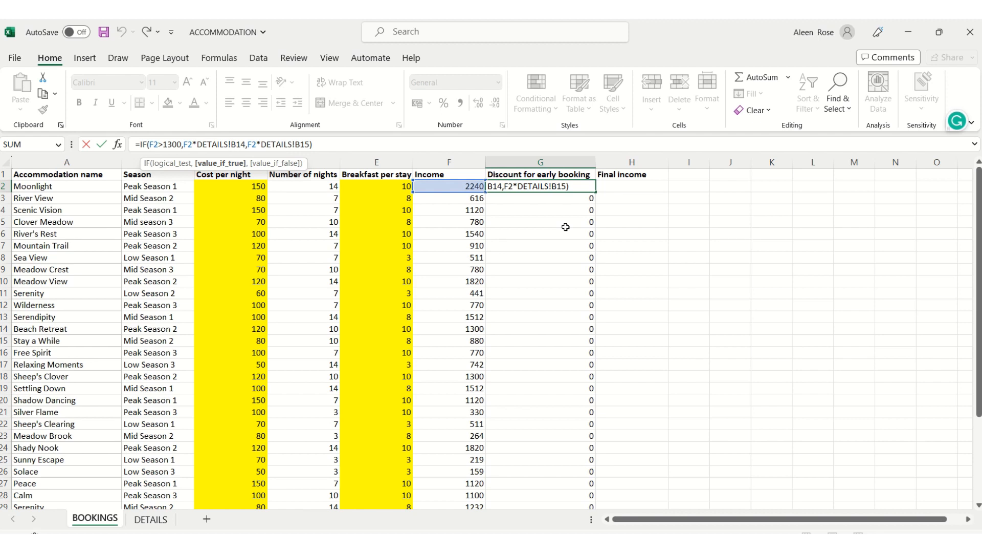
pyautogui.write('$B')
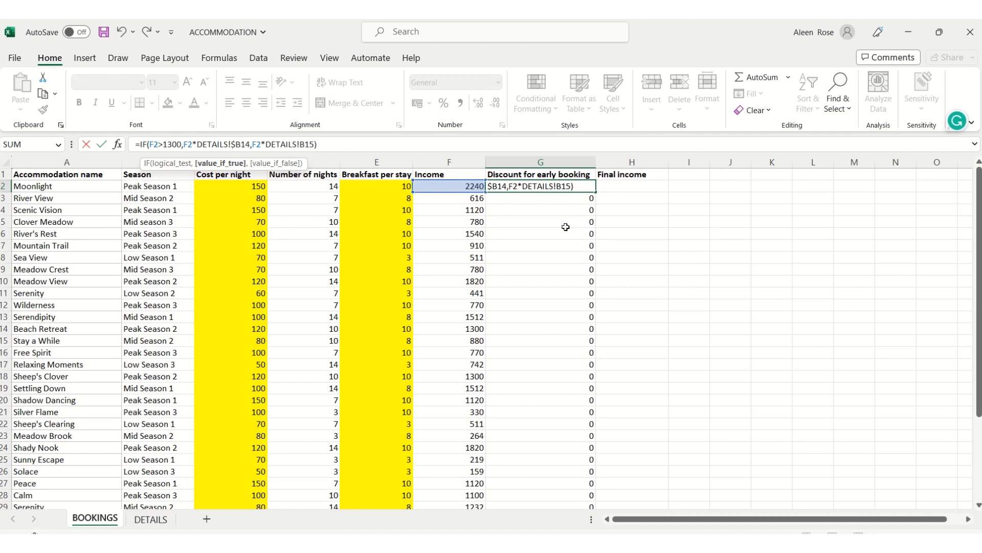
pyautogui.write('$')
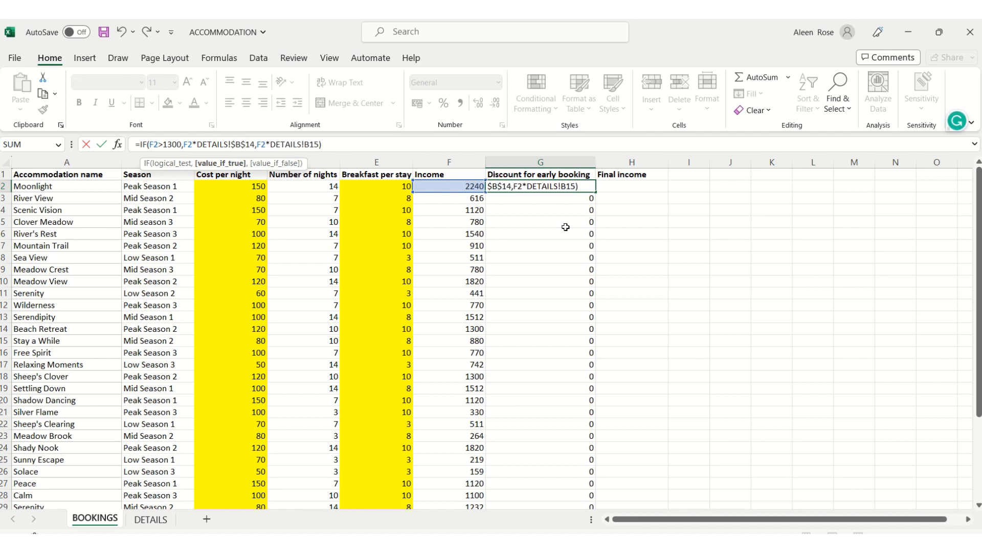
pyautogui.press('Right')
pyautogui.press('Right')
pyautogui.press('Right')
pyautogui.press('Right')
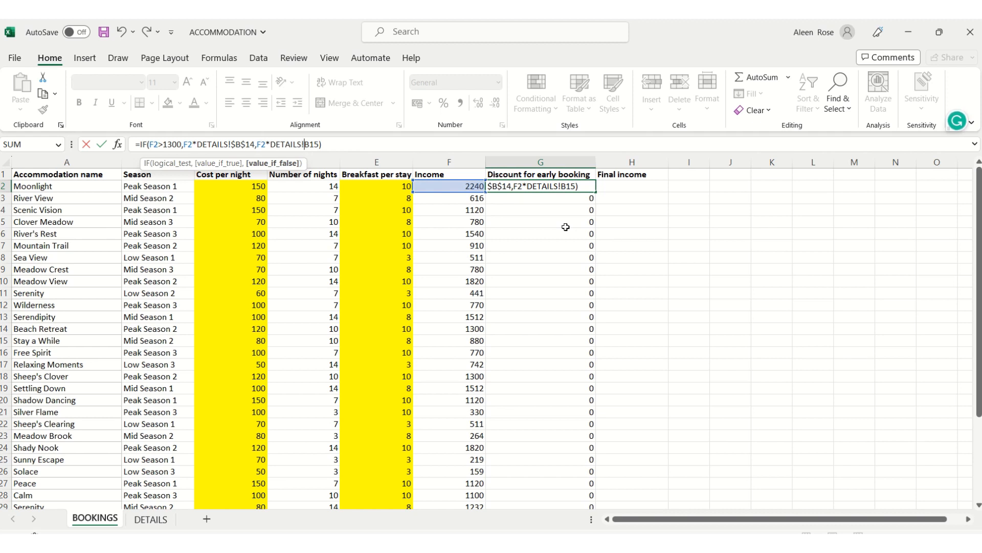
pyautogui.write('$B$')
pyautogui.press('Return')
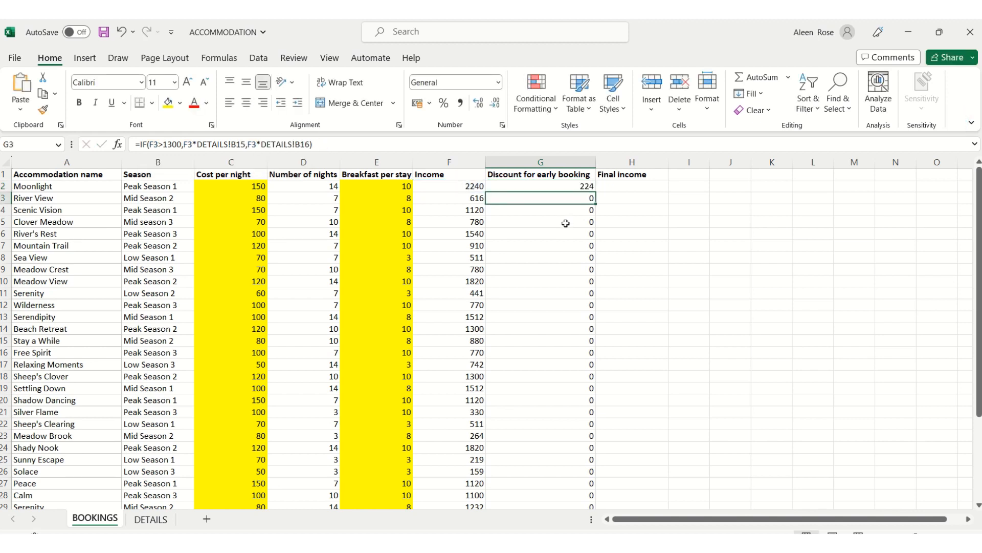
# - Fill the corrected G2 formula down the Discount for early booking column to G33
pyautogui.click(574, 186)
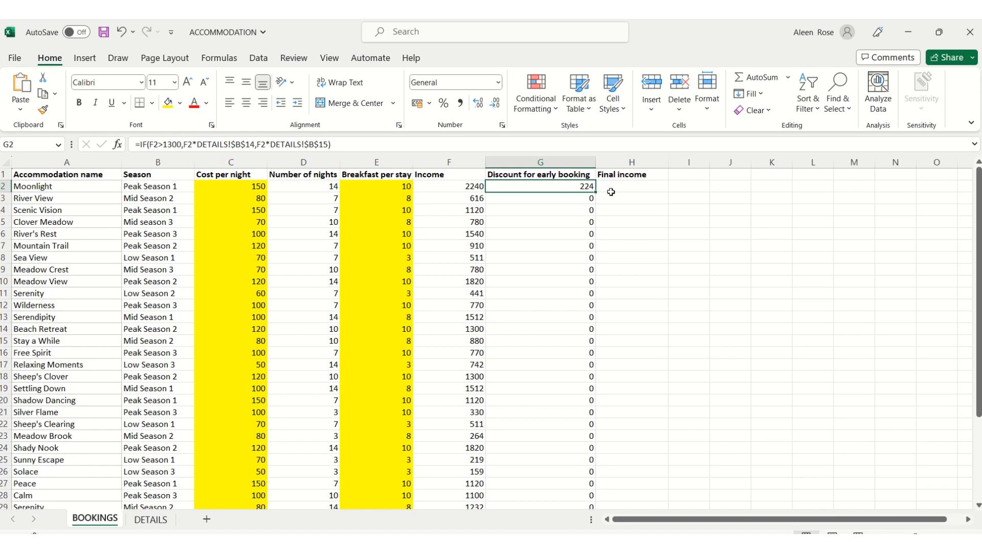
pyautogui.moveTo(596, 192); pyautogui.dragTo(566, 483)
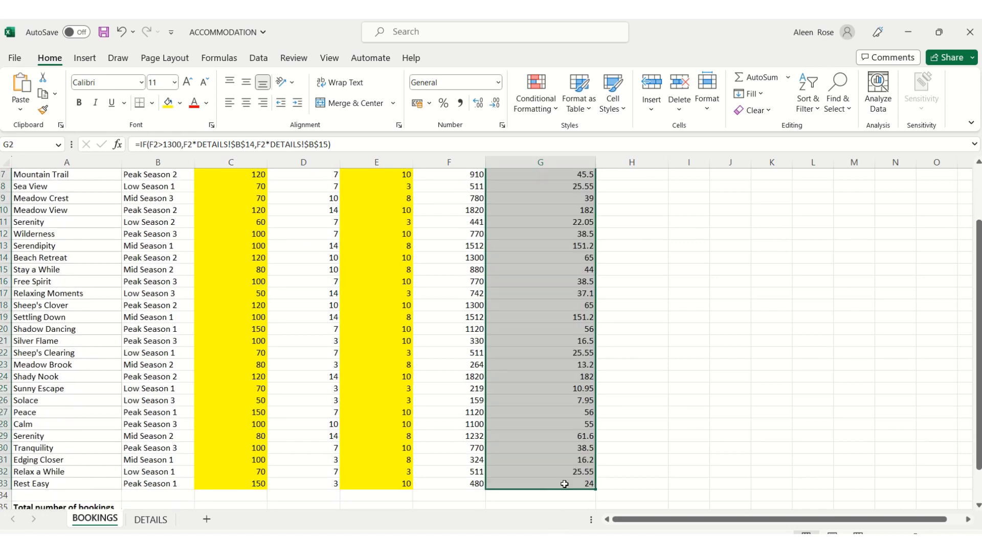
pyautogui.click(620, 336)
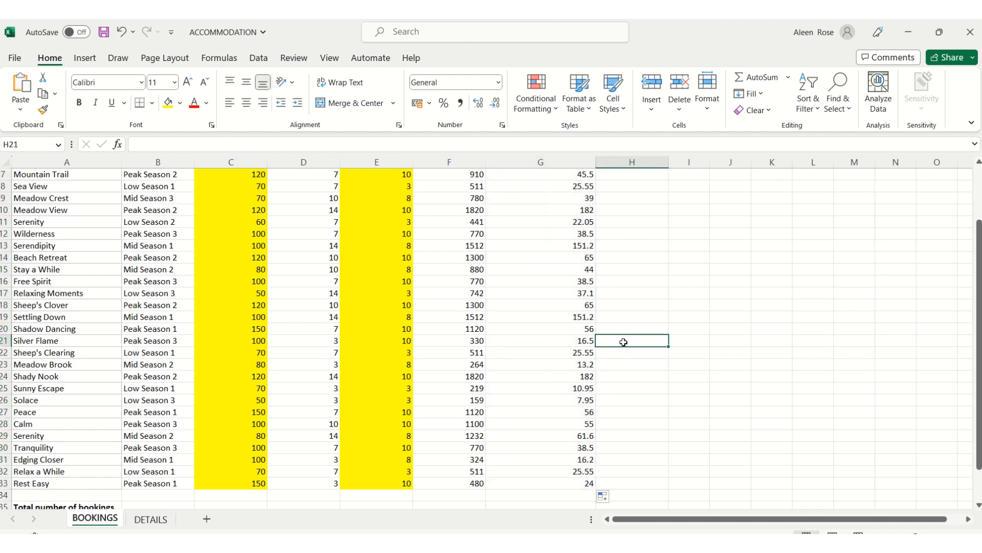
pyautogui.scroll(2, 627, 342)
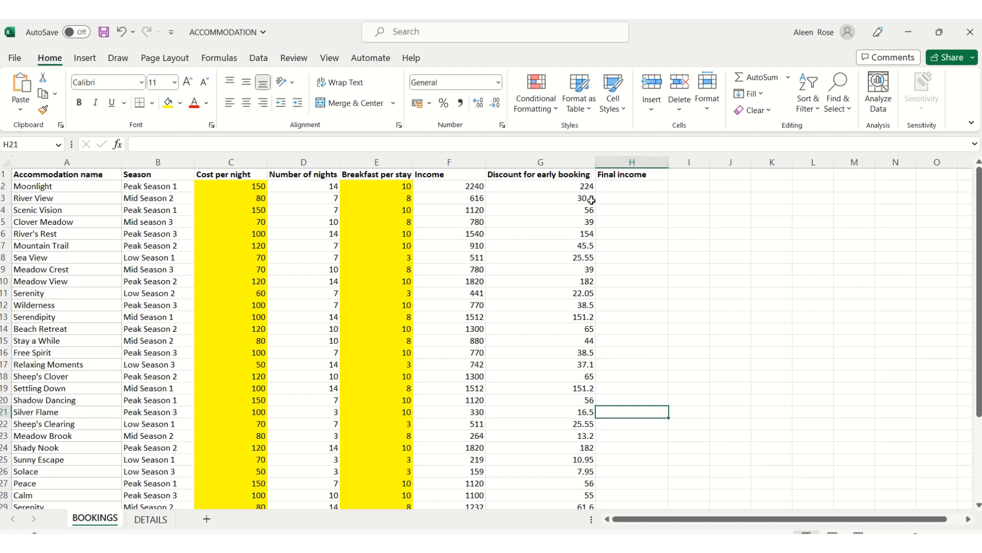
pyautogui.click(637, 188)
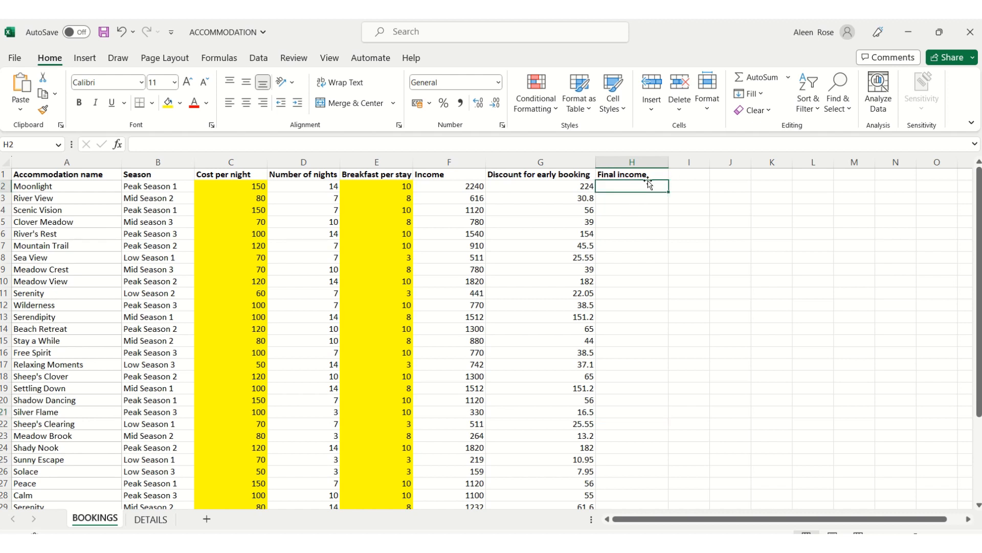
pyautogui.hotkey('alt', 'Tab')
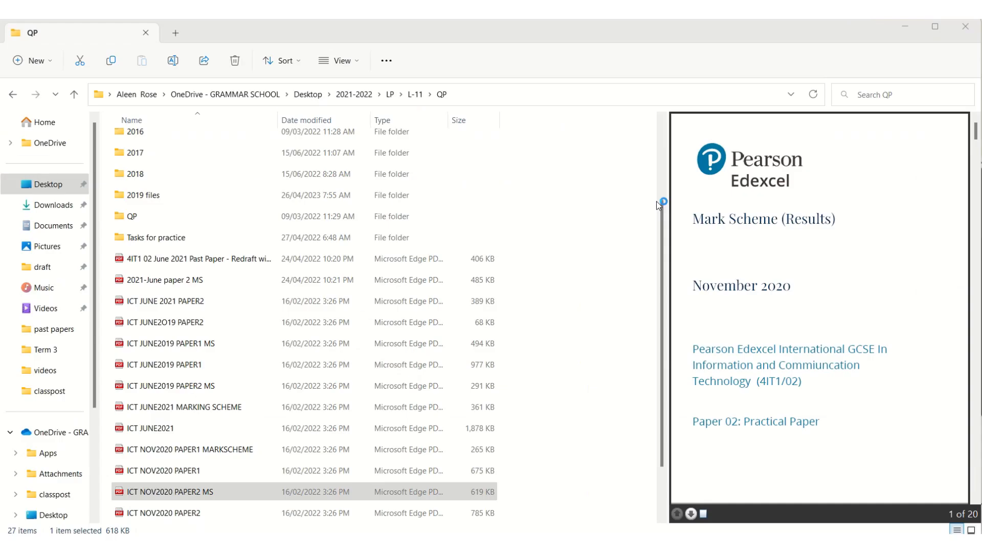
pyautogui.scroll(2, 657, 201)
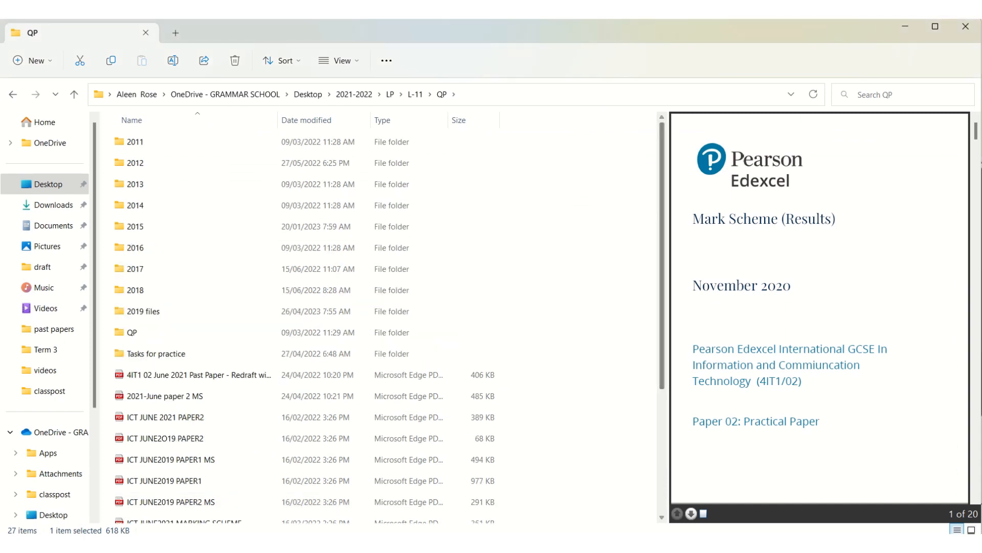
pyautogui.hotkey('alt', 'Tab')
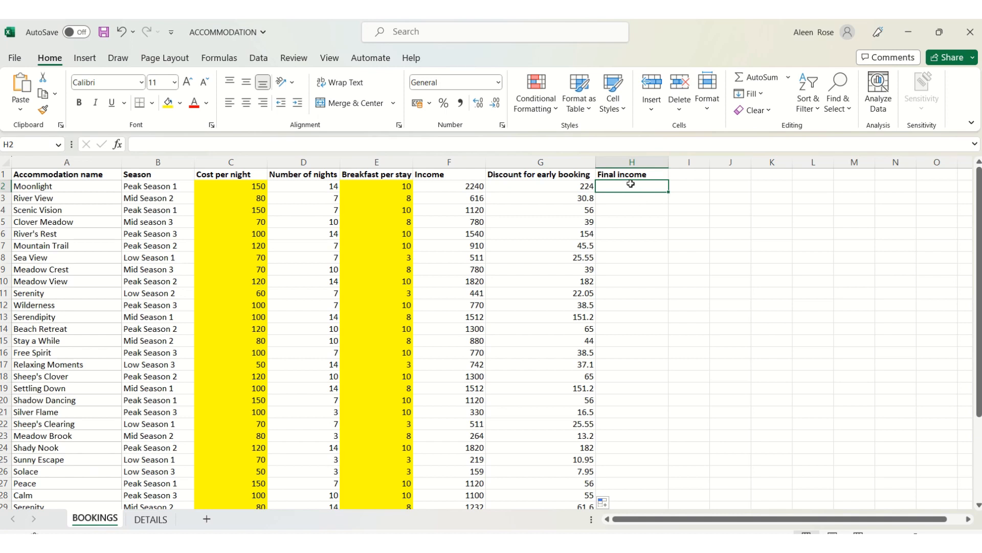
# - Examine Moonlight's income in F2 and early booking discount in G2 as the inputs for its final income
pyautogui.click(464, 187)
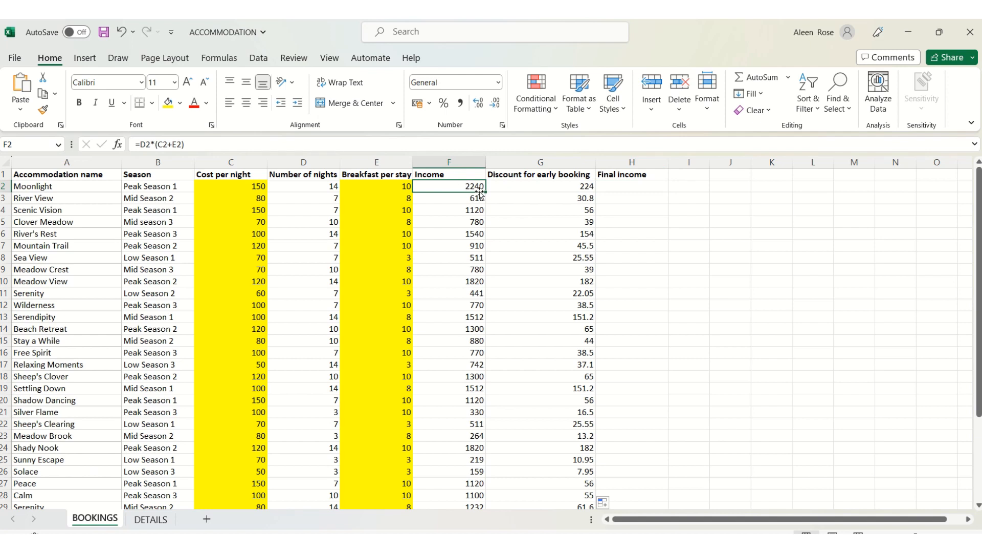
pyautogui.click(509, 187)
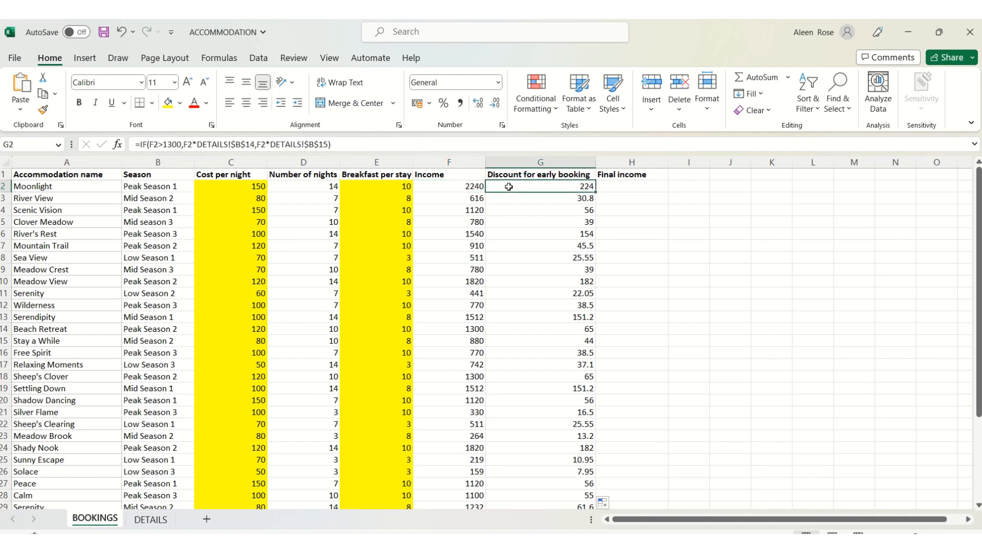
pyautogui.click(647, 185)
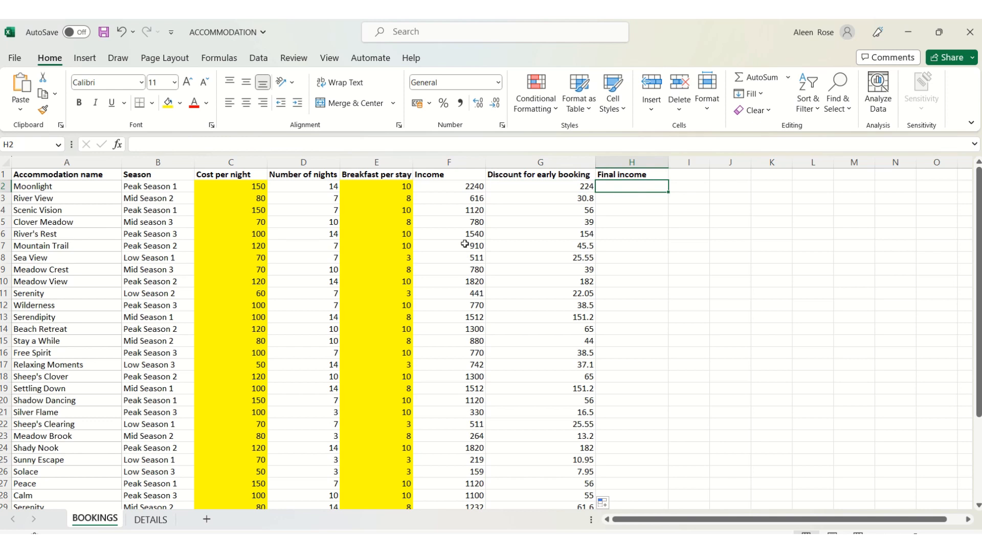
pyautogui.click(474, 183)
pyautogui.click(524, 183)
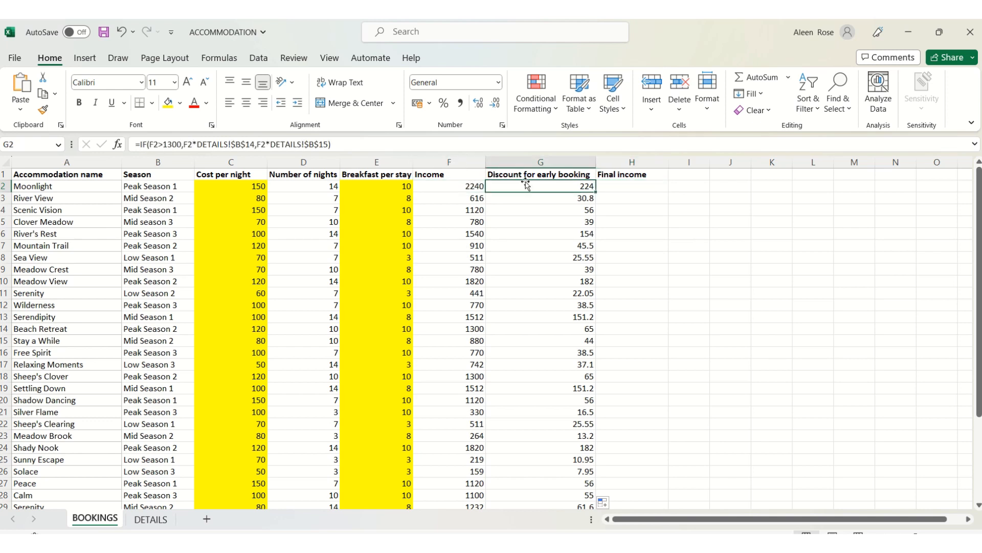
pyautogui.click(461, 188)
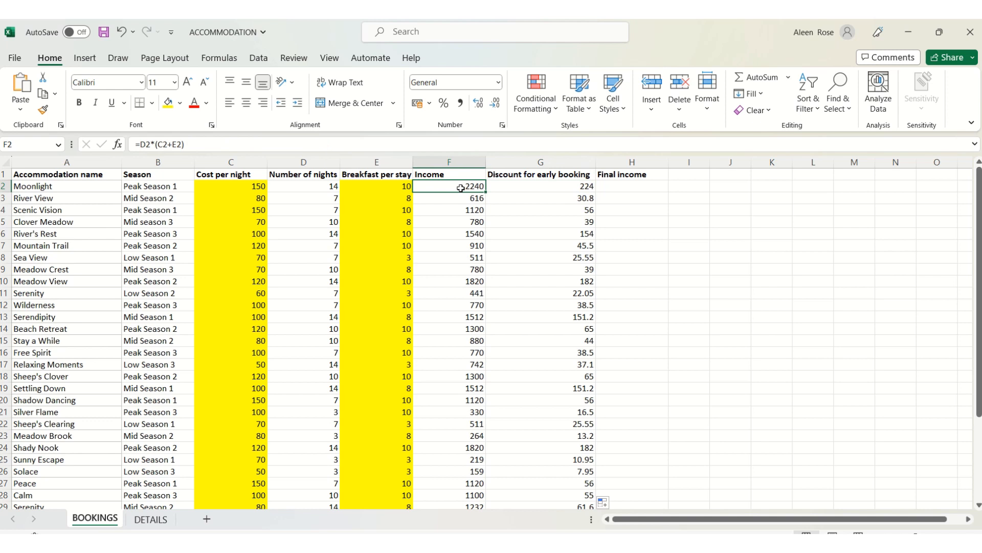
pyautogui.click(511, 186)
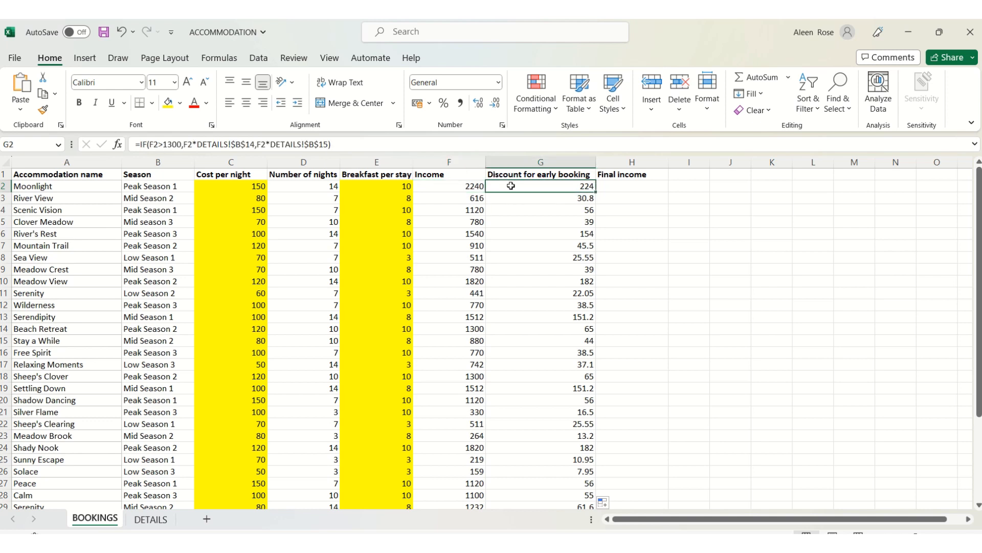
# - Enter =F2-G2 in H2 as the final income for Moonlight
pyautogui.click(613, 184)
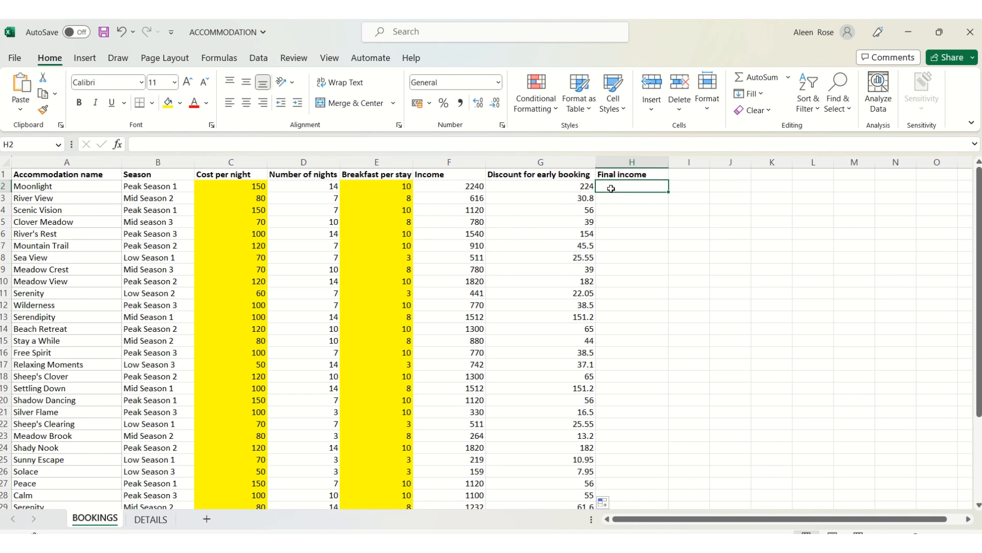
pyautogui.hotkey('ctrl', 'z')
pyautogui.write('=')
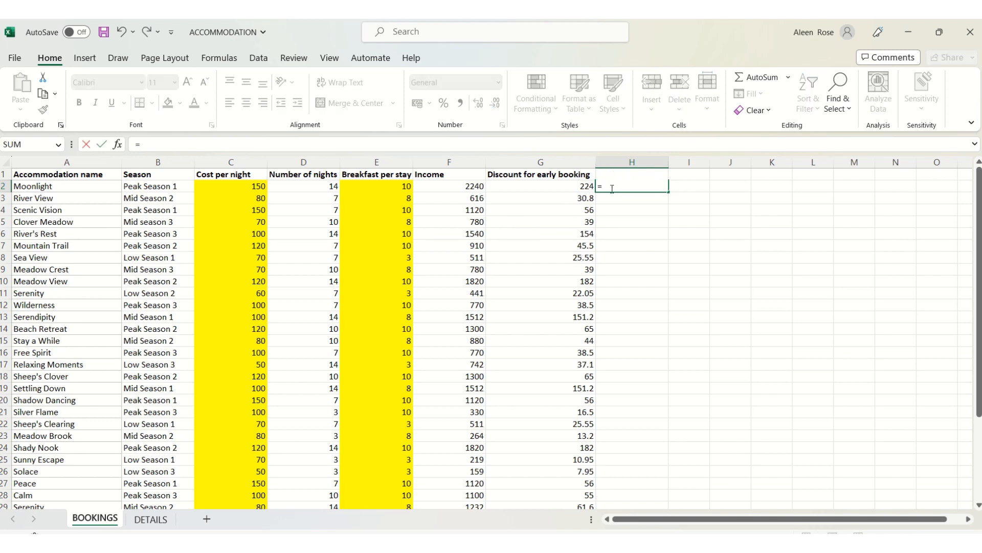
pyautogui.click(460, 188)
pyautogui.write('-')
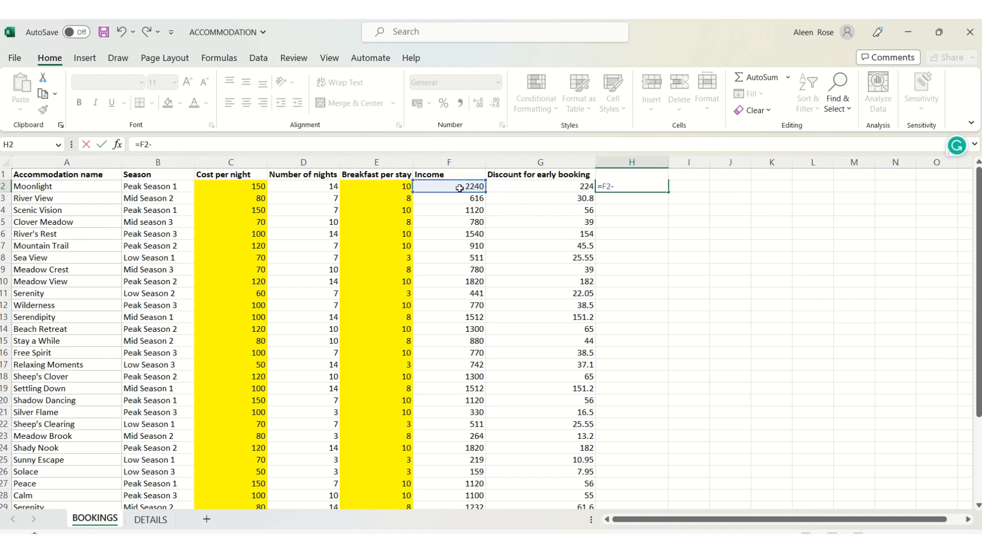
pyautogui.click(518, 186)
pyautogui.press('Return')
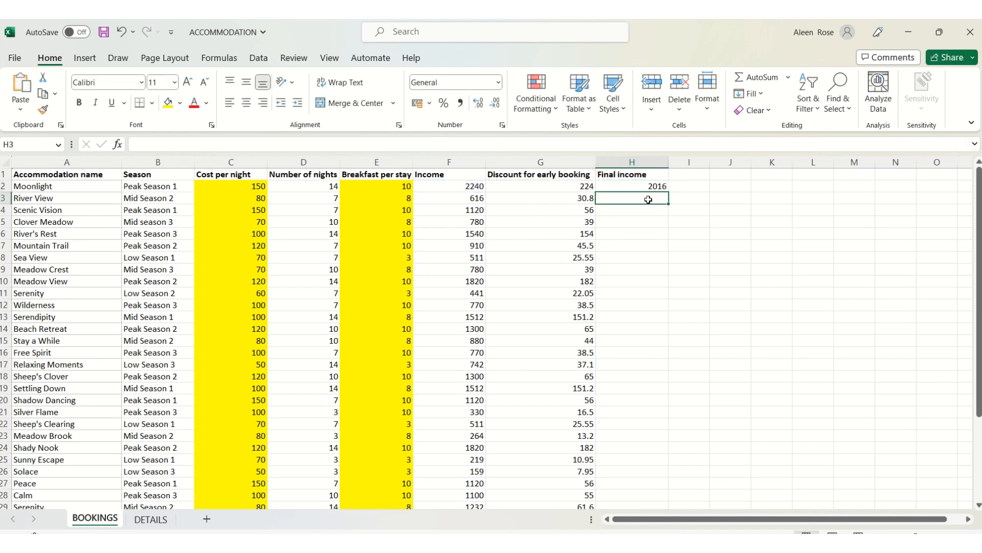
# - Fill the H2 final income formula down the Final income column to H33
pyautogui.click(636, 186)
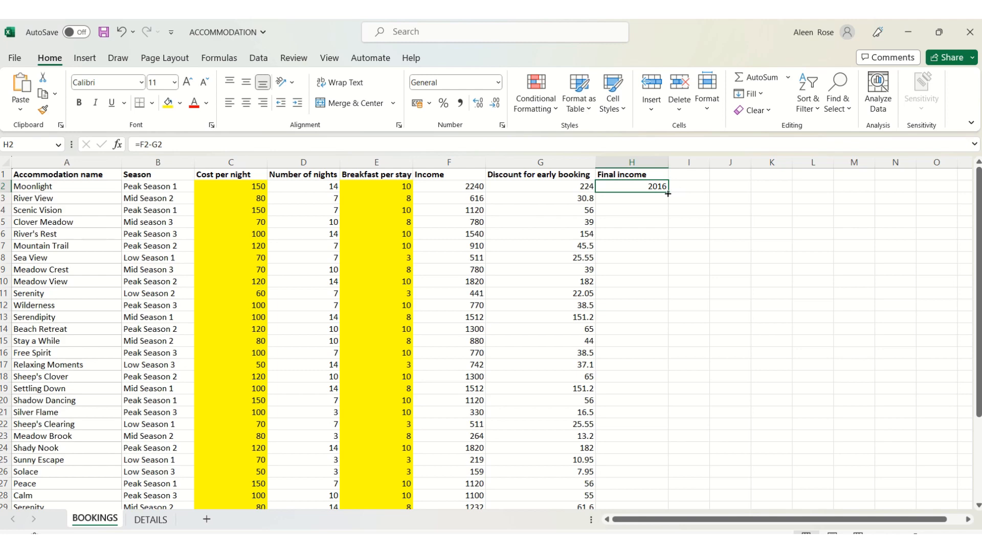
pyautogui.moveTo(668, 193); pyautogui.dragTo(652, 469)
pyautogui.click(716, 388)
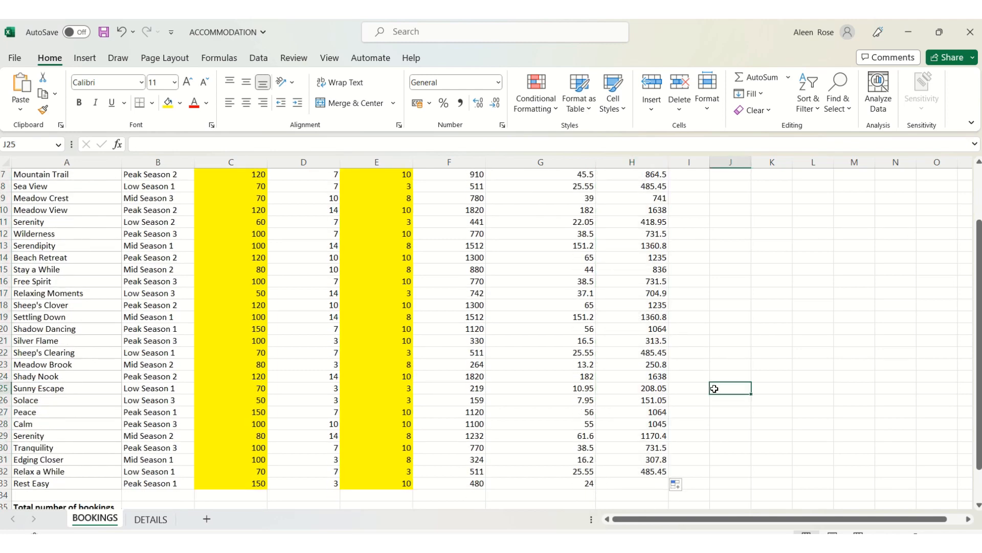
pyautogui.click(648, 468)
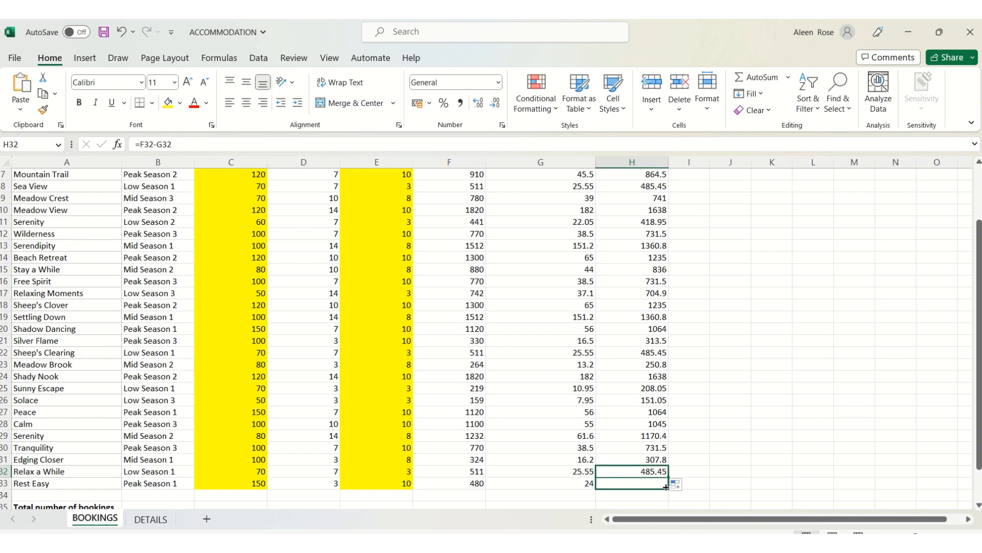
pyautogui.click(690, 435)
pyautogui.scroll(1, 680, 335)
pyautogui.scroll(1, 680, 335)
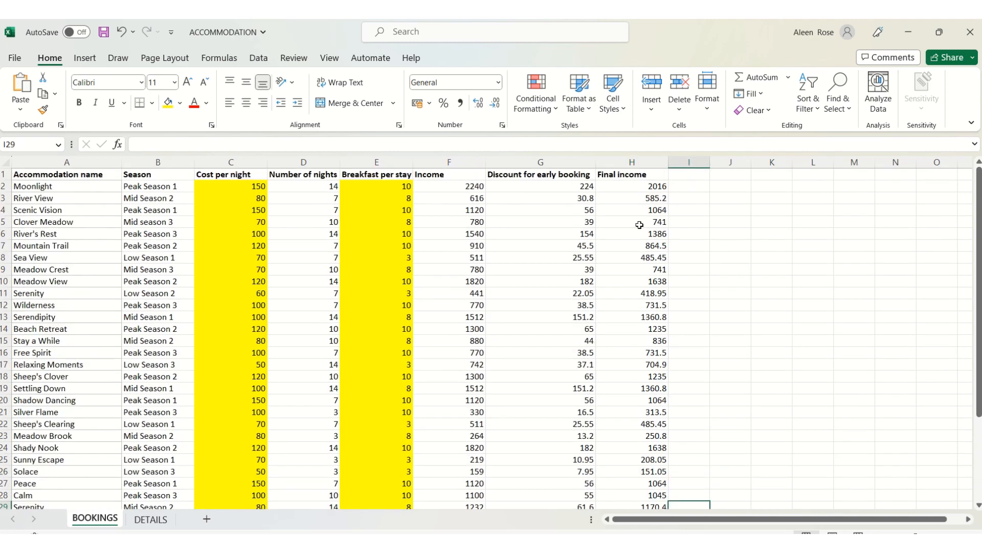
# - Check the filled formulas in the Final income column at H2, H6, H14, H21 and H4
pyautogui.click(650, 192)
pyautogui.click(647, 235)
pyautogui.click(653, 330)
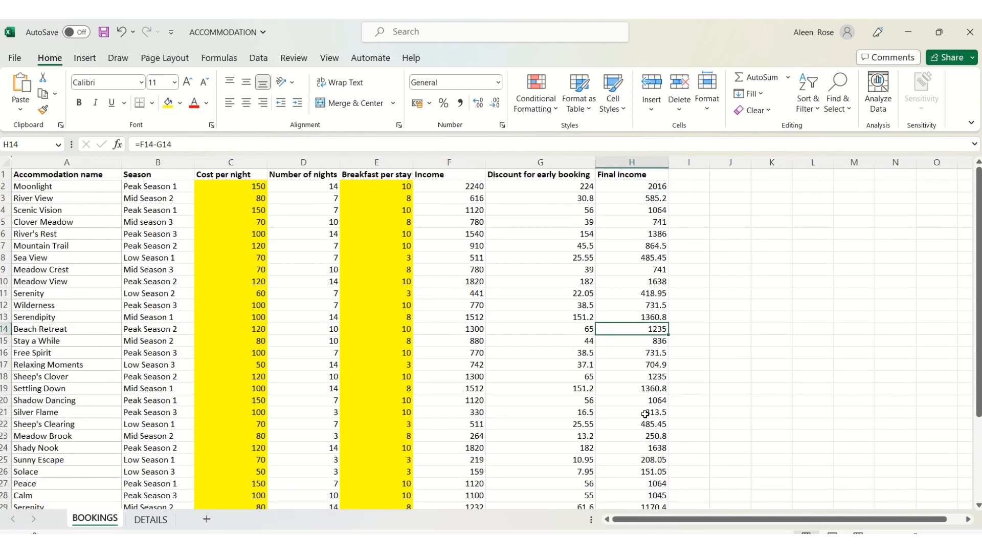
pyautogui.click(645, 414)
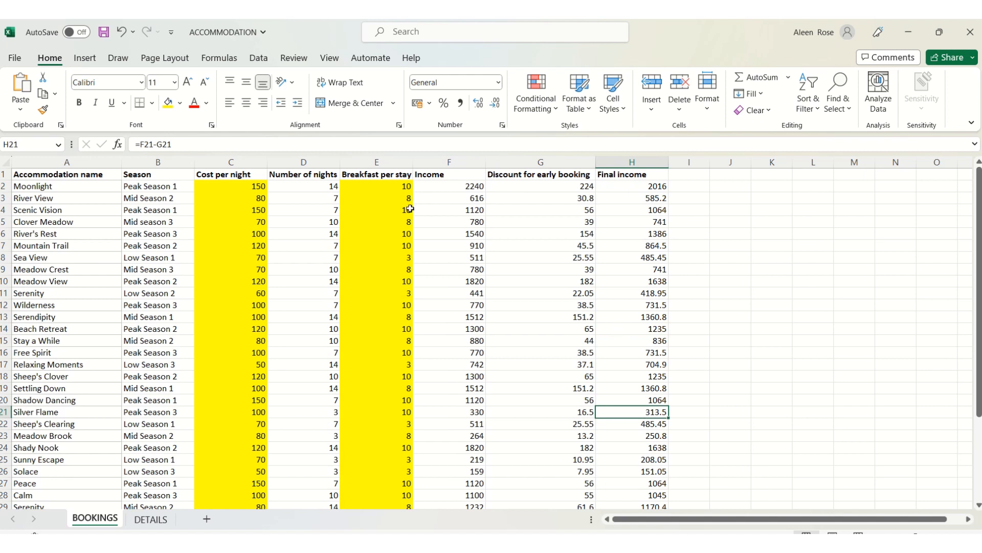
pyautogui.click(662, 210)
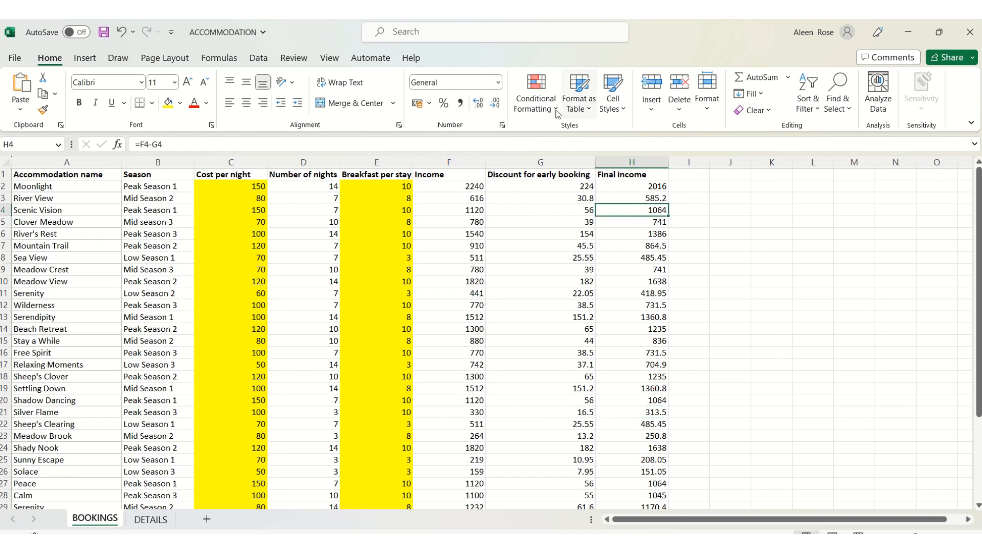
# - Increase the decimals of the final incomes in H2:H18 to five decimal places
pyautogui.click(637, 160)
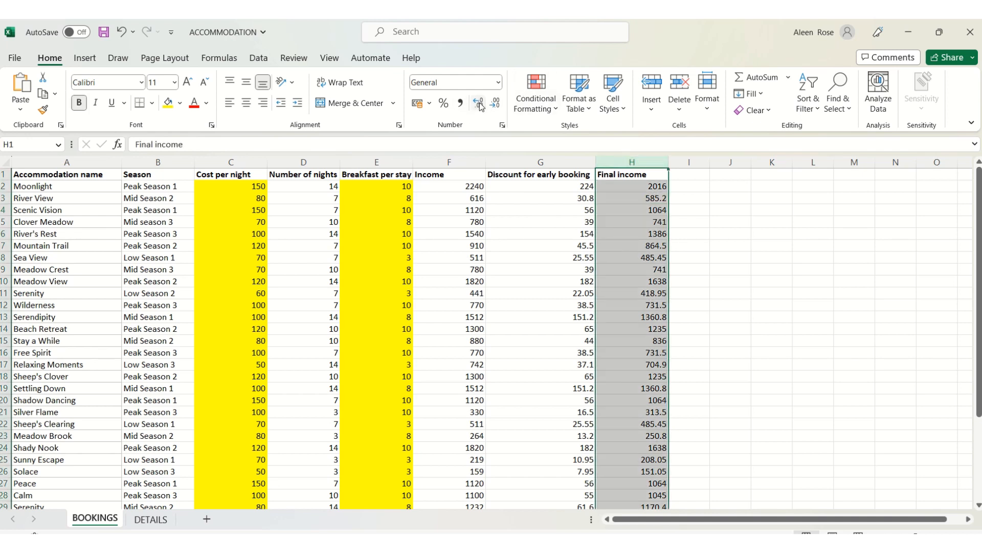
pyautogui.click(658, 197)
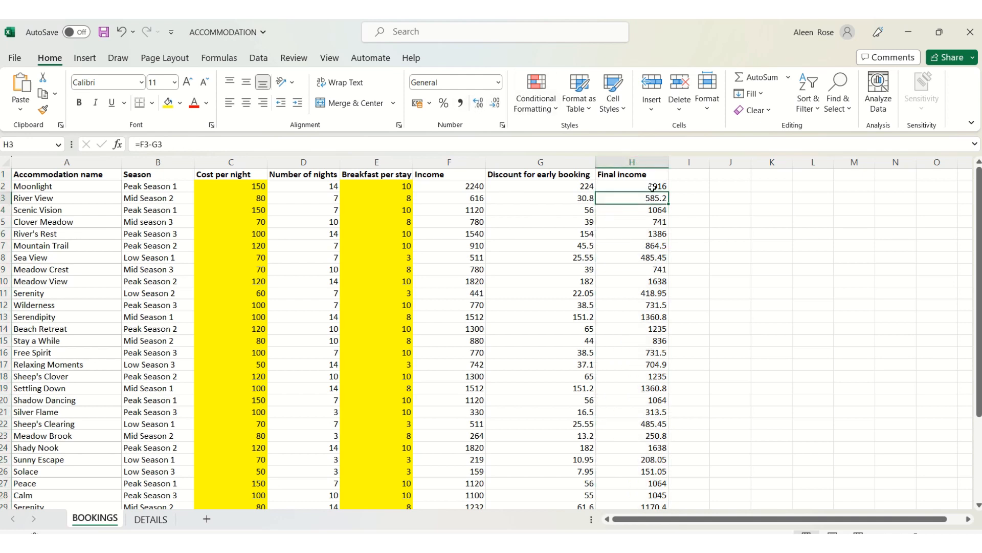
pyautogui.moveTo(653, 188); pyautogui.dragTo(660, 377)
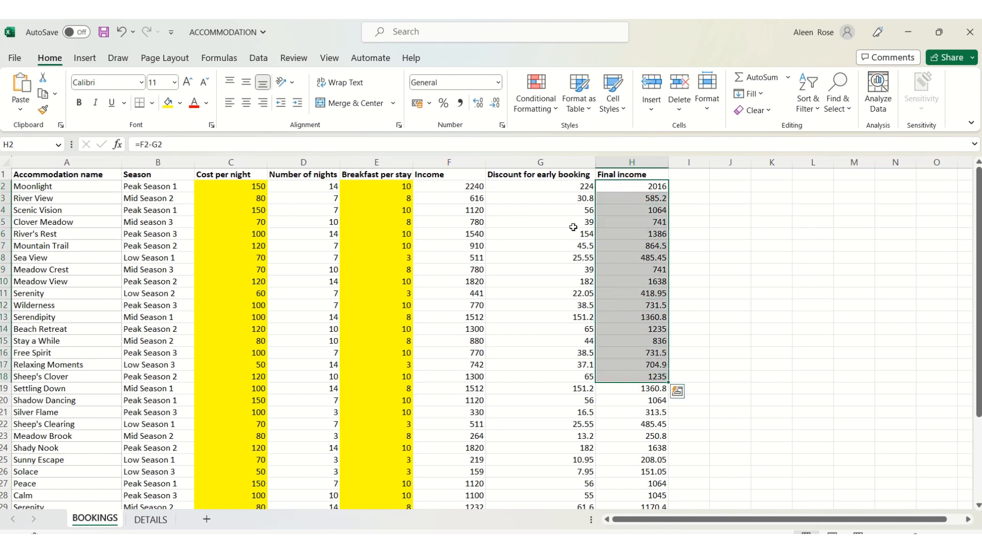
pyautogui.click(478, 102)
pyautogui.click(475, 105)
pyautogui.click(476, 105)
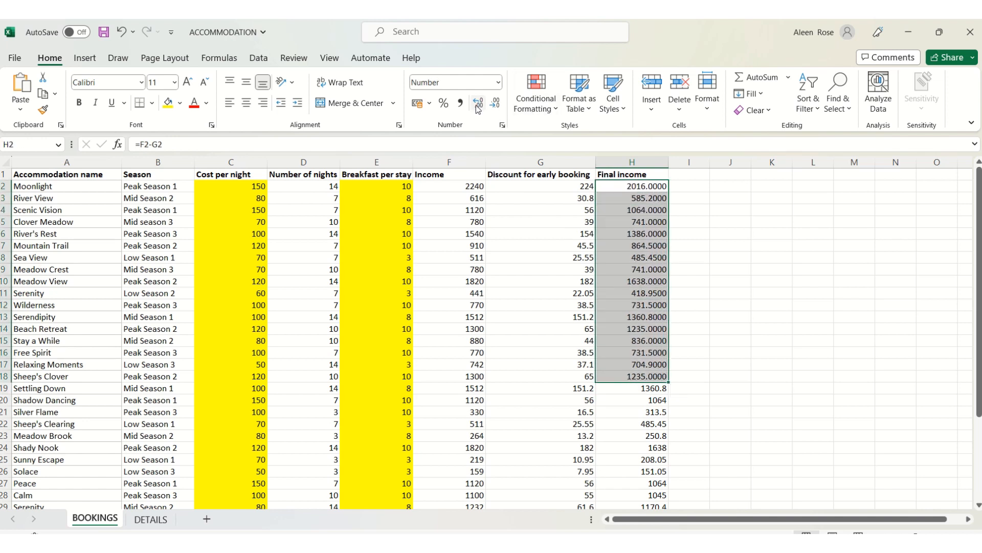
pyautogui.click(477, 105)
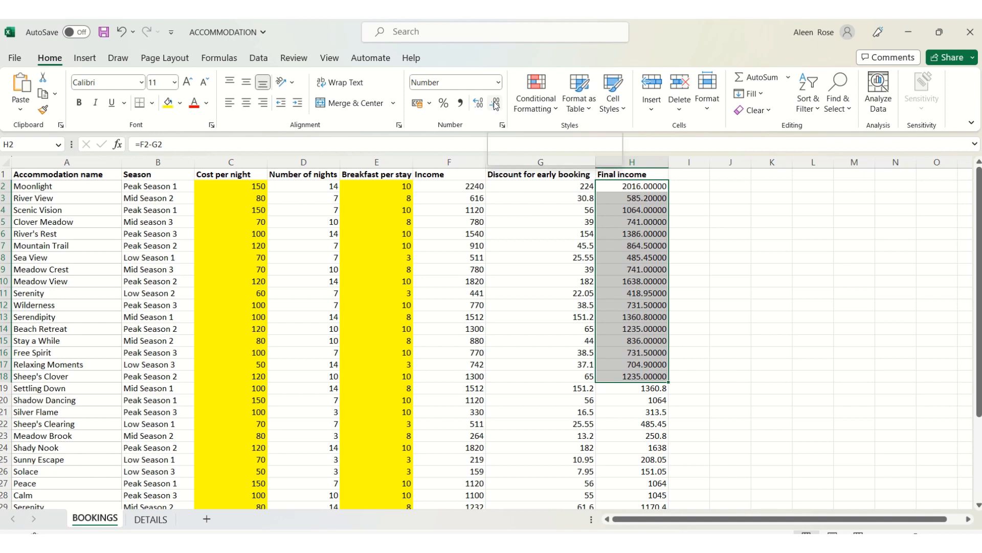
# - Reduce the decimals of the final incomes in H2:H18, ending at one decimal place
pyautogui.click(496, 104)
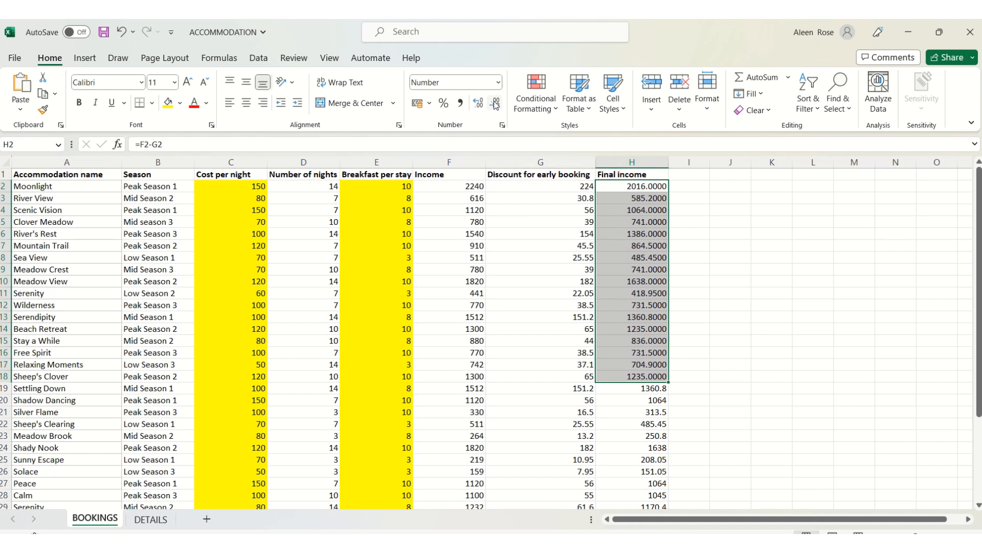
pyautogui.click(496, 103)
pyautogui.click(496, 104)
pyautogui.click(496, 104)
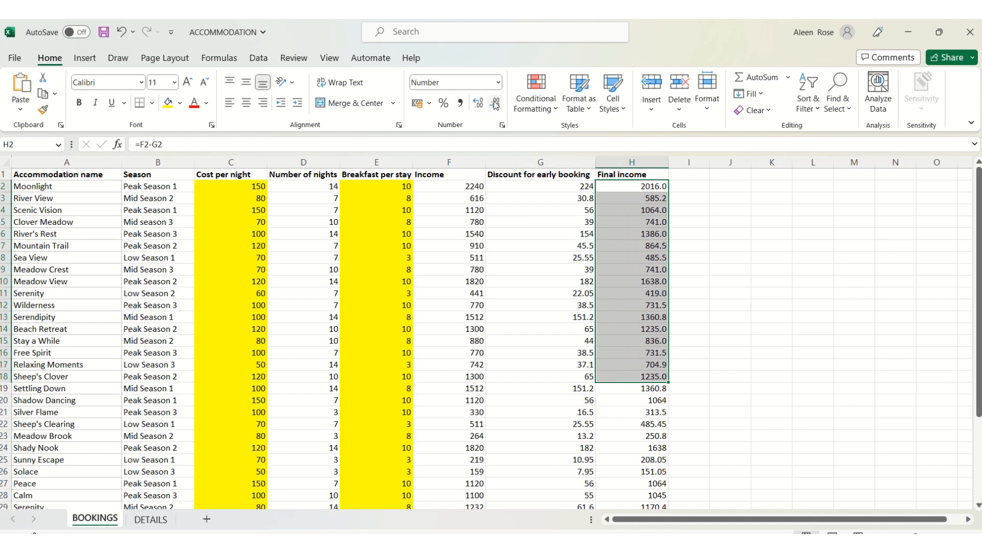
pyautogui.click(496, 104)
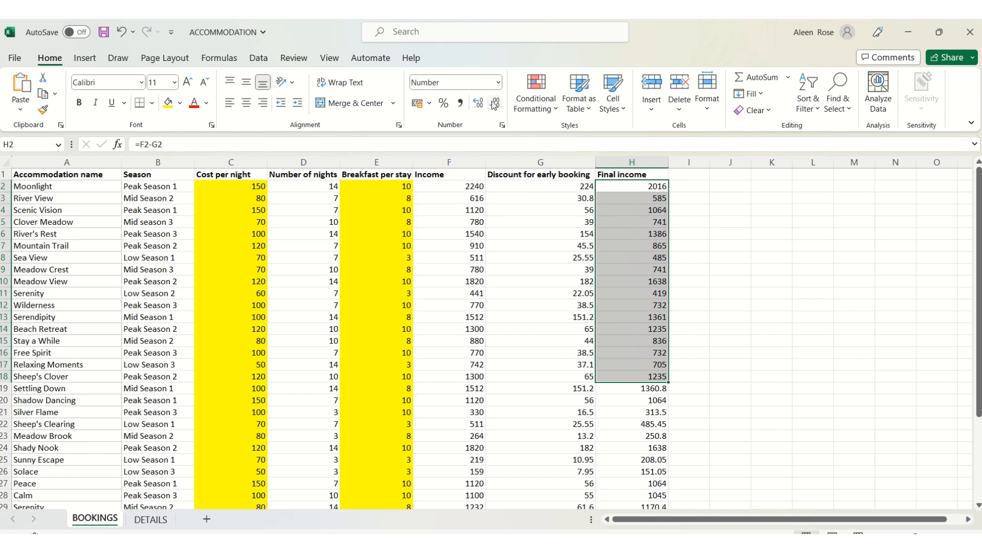
pyautogui.click(482, 102)
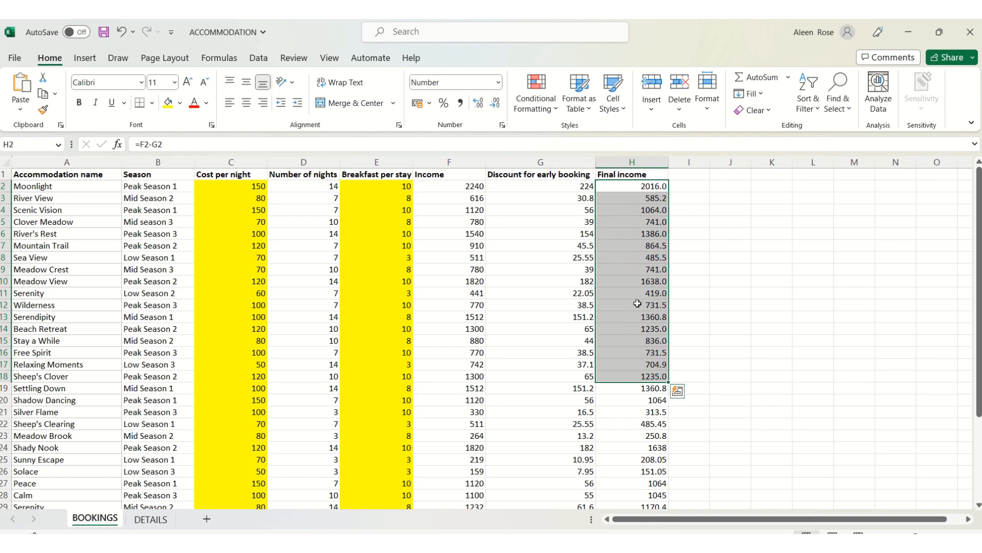
# - Highlight Serendipity's final income in H13 with yellow fill and show it with no decimal places
pyautogui.click(631, 319)
pyautogui.click(168, 103)
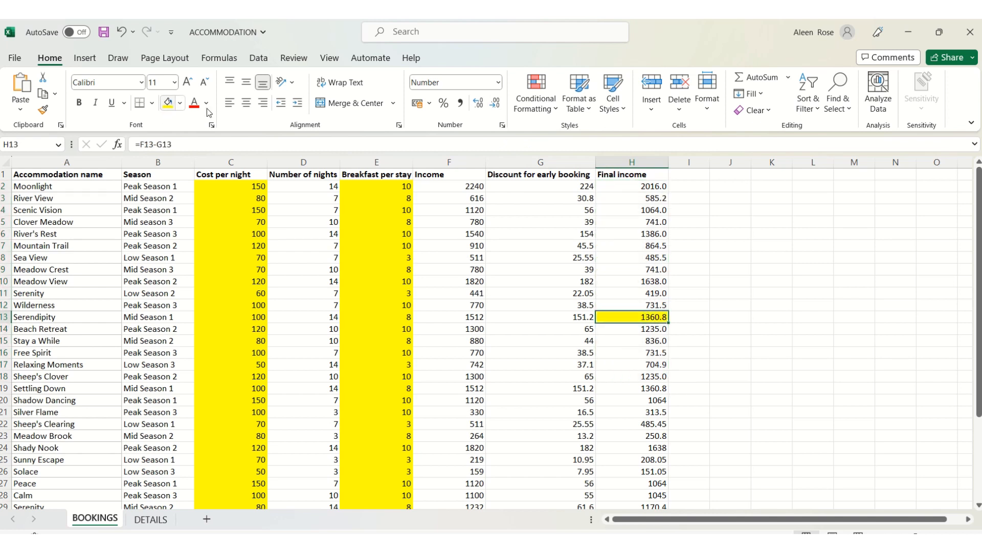
pyautogui.click(493, 109)
pyautogui.click(731, 272)
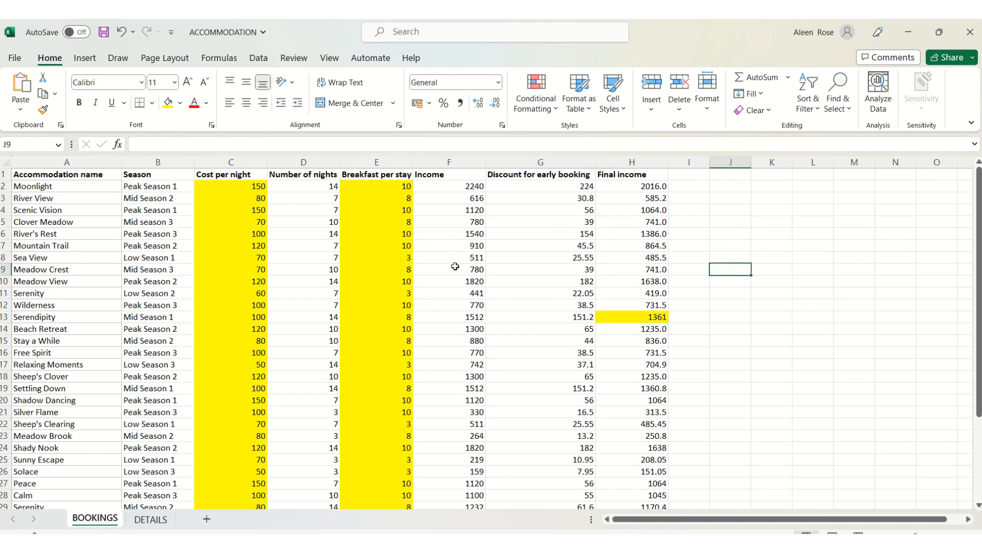